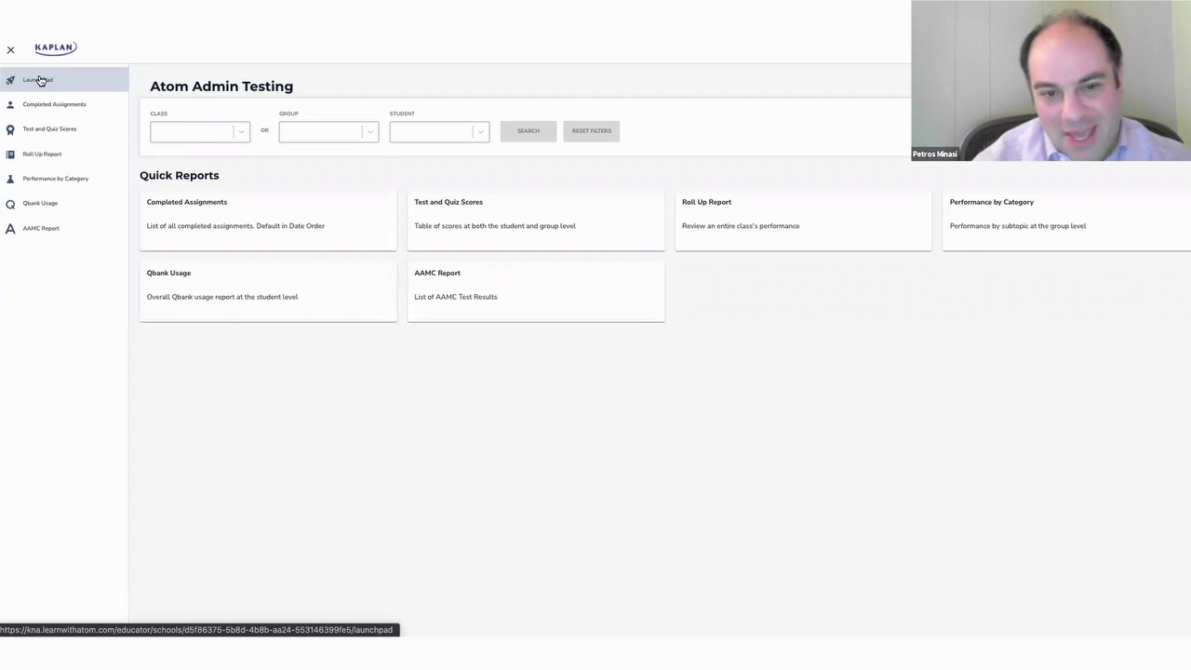
Search the reports for the group MCAT Beta Fall 2021
click(372, 135)
click(343, 185)
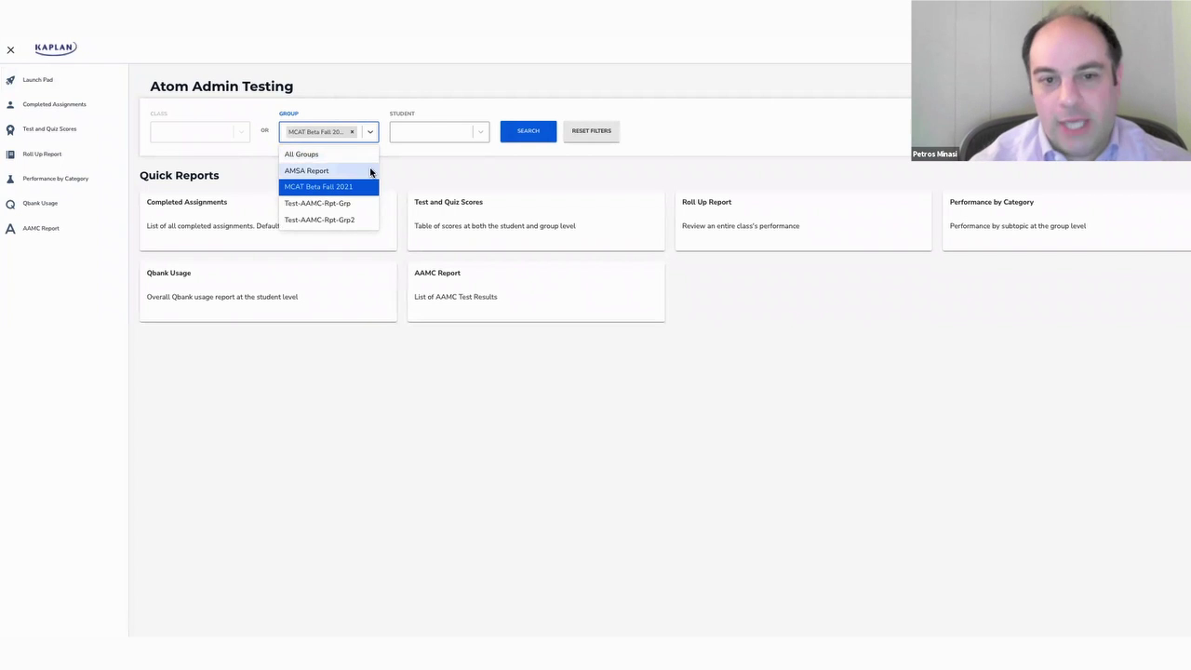
click(541, 137)
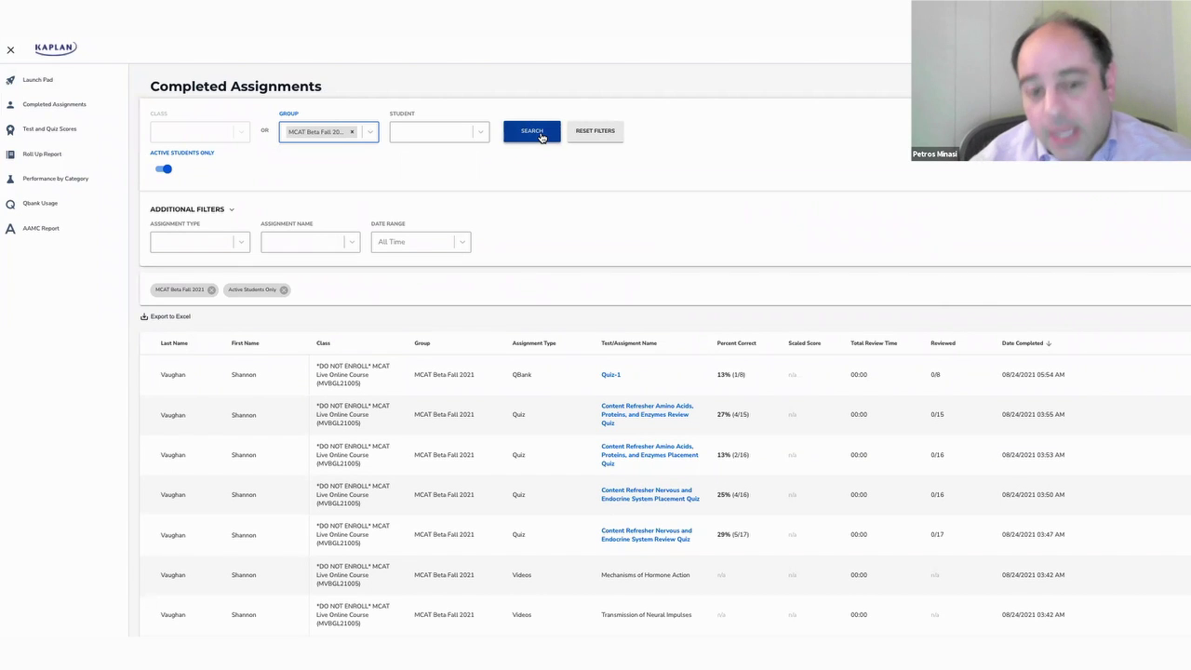
Look through the group's completed assignments, checking the assignment types, percent correct and completion dates
scroll(433, 469, down, 5)
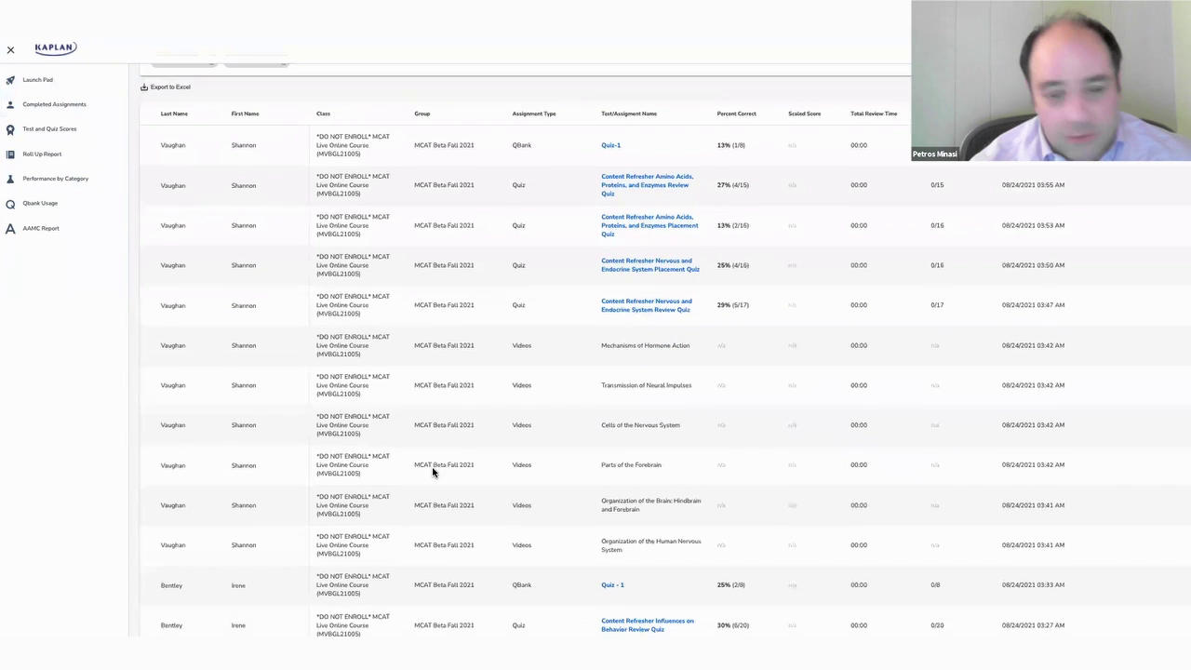
scroll(433, 468, down, 1)
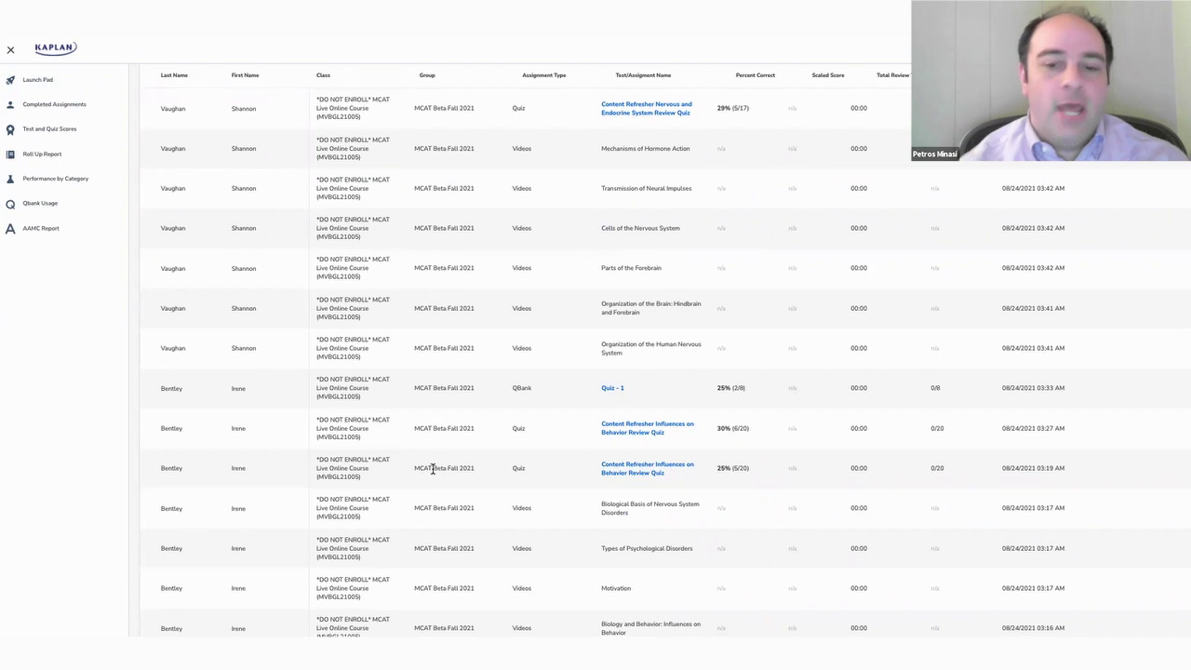
scroll(432, 468, down, 20)
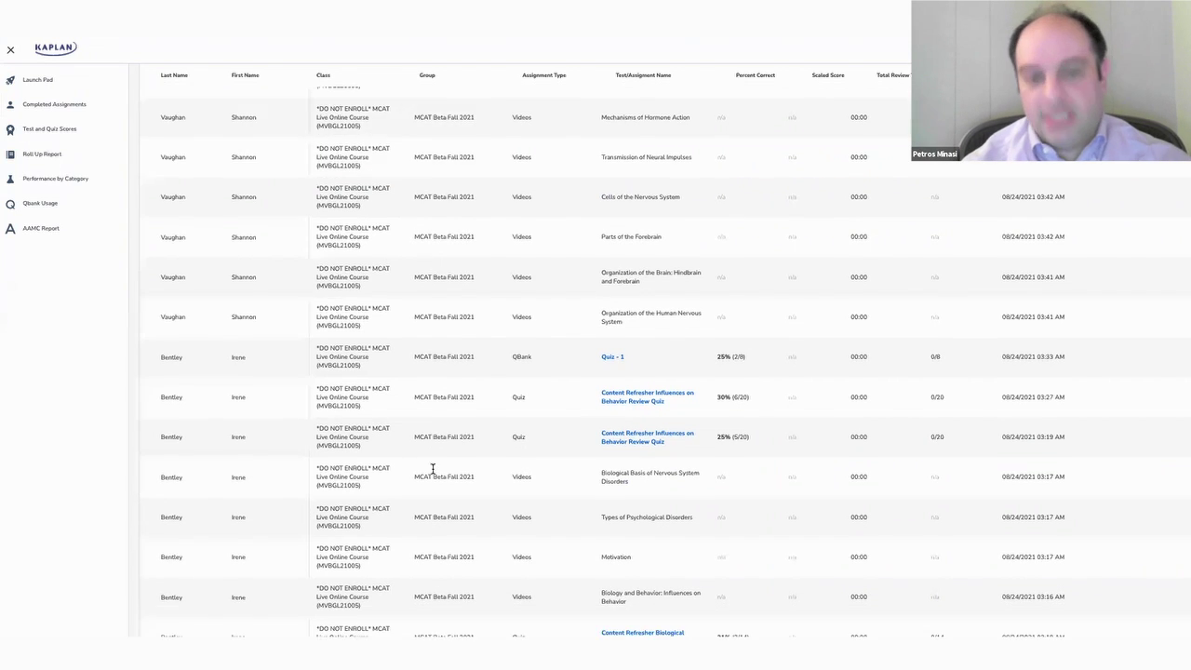
scroll(433, 472, down, 2)
scroll(433, 471, up, 4)
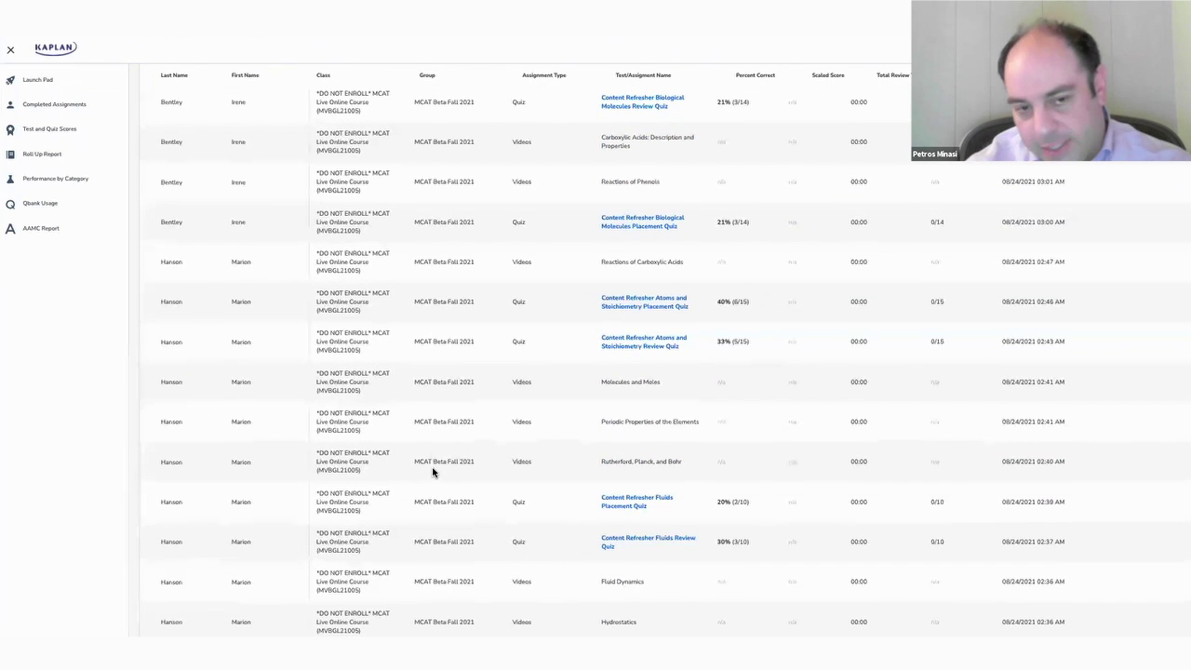
scroll(433, 472, up, 10)
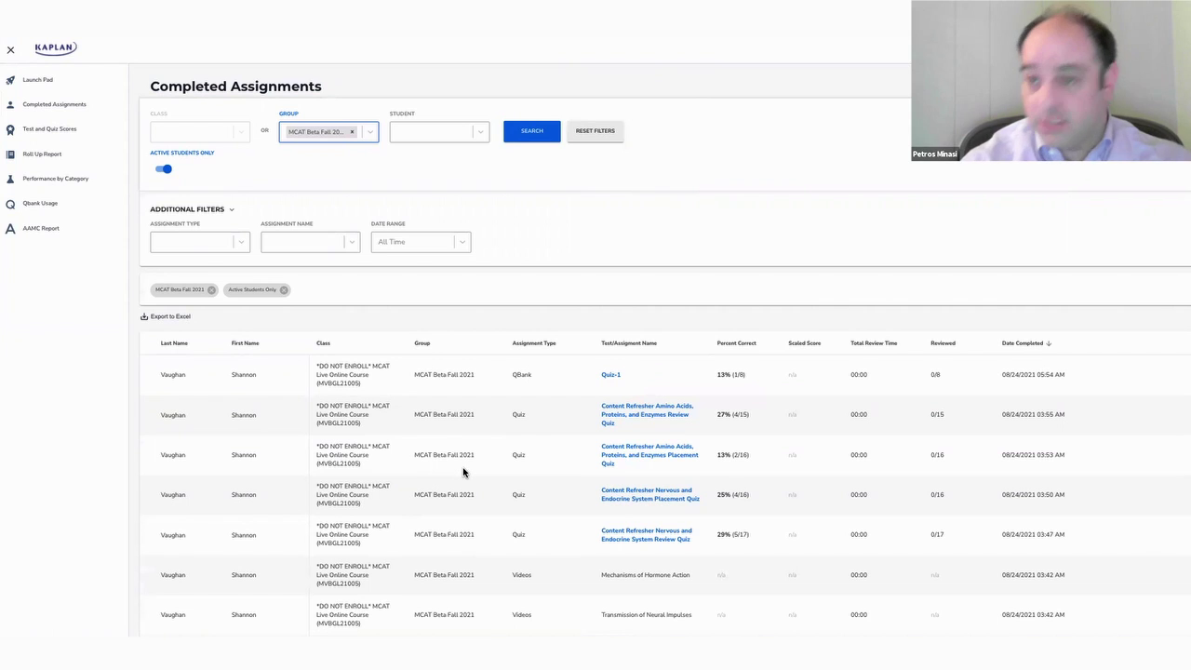
Filter the completed assignments by the assignment type Quiz and look through the filtered list
click(236, 243)
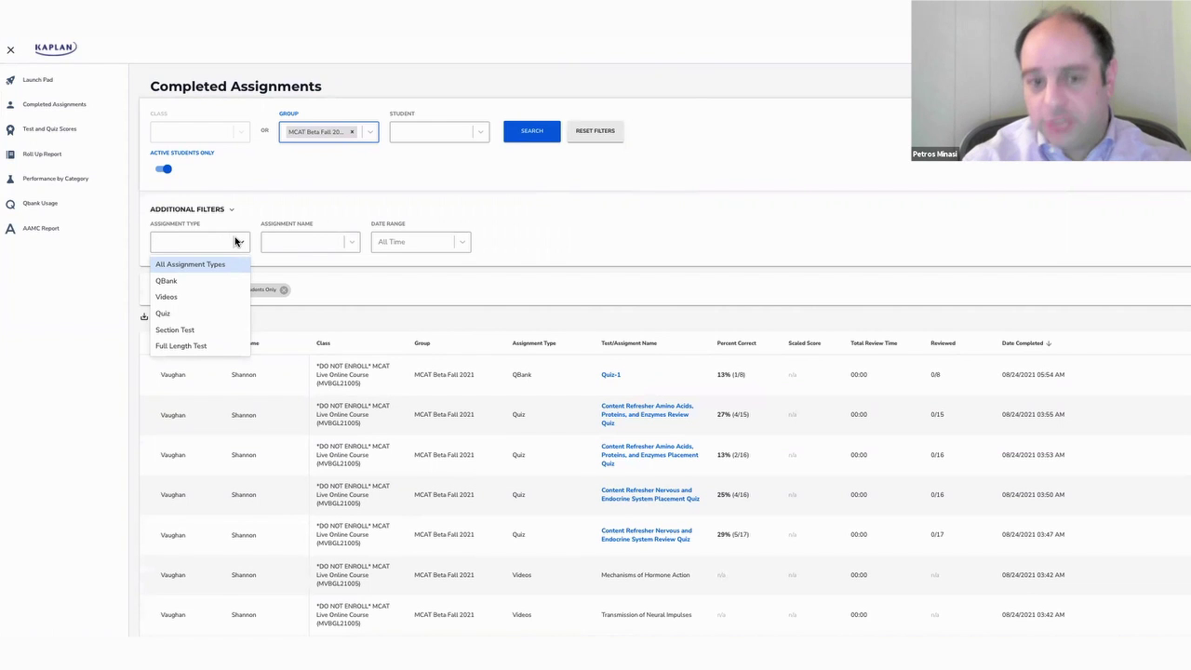
click(218, 318)
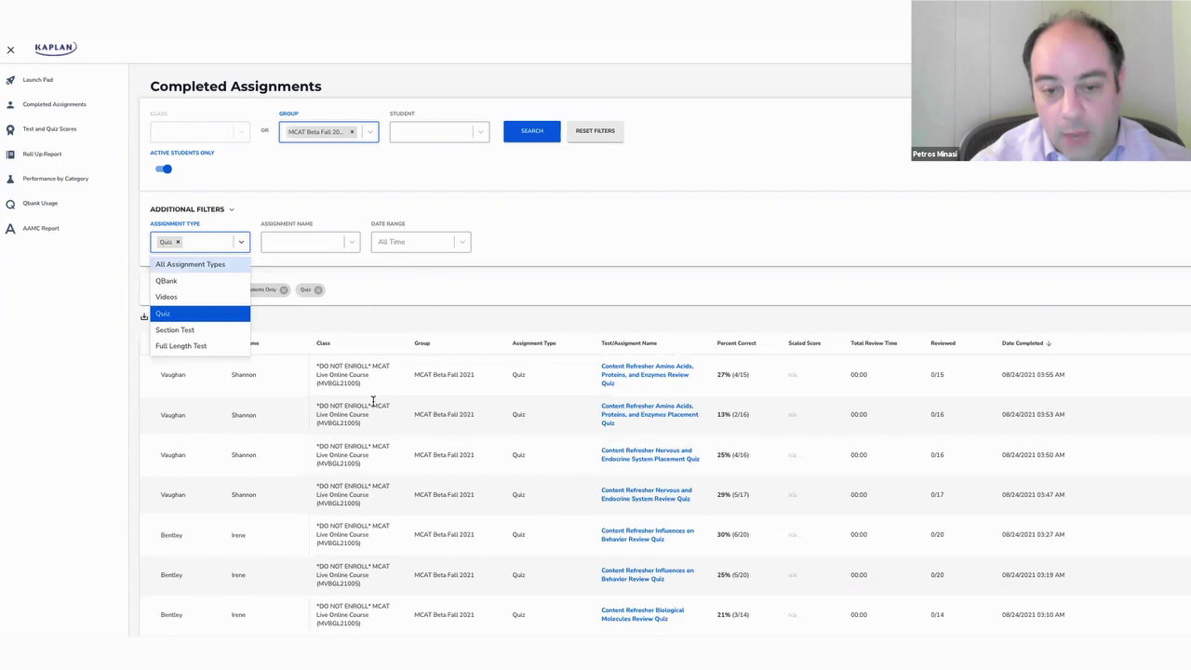
scroll(363, 428, down, 2)
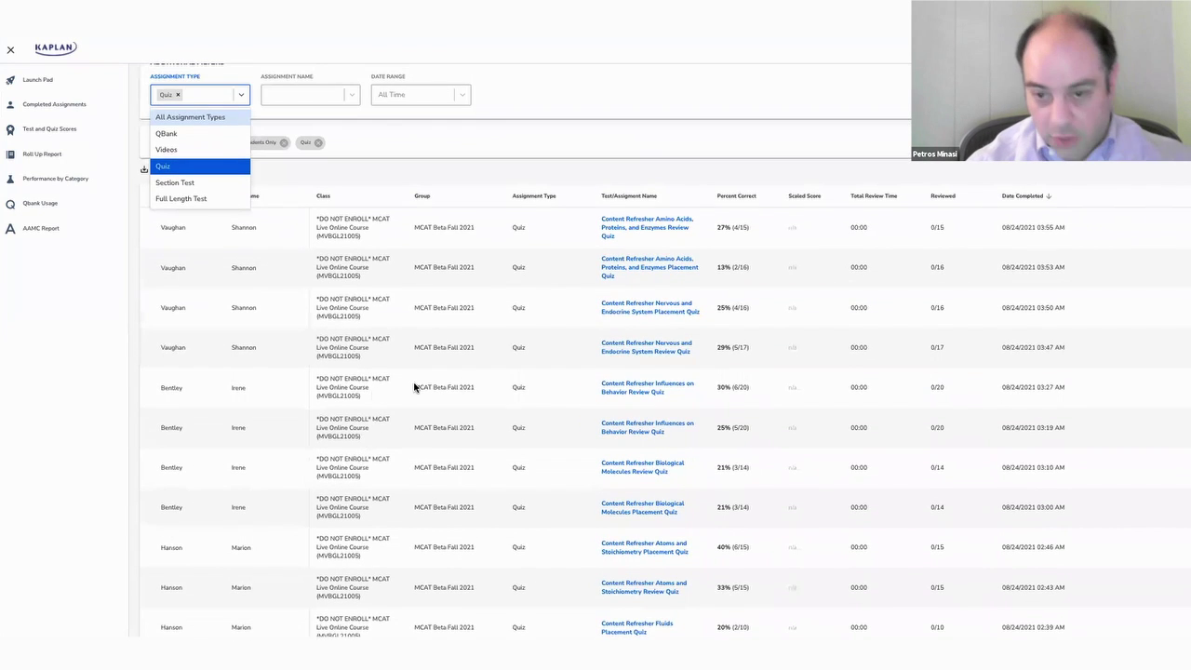
scroll(465, 386, down, 2)
scroll(462, 386, down, 2)
scroll(460, 382, up, 3)
scroll(459, 381, up, 2)
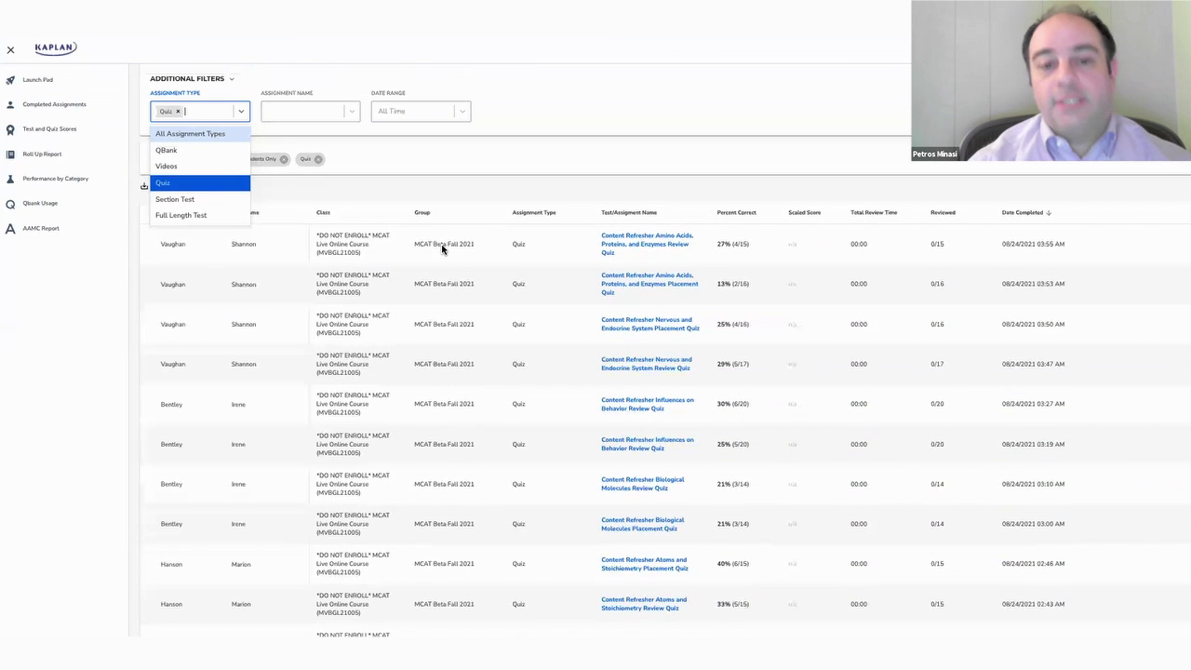
click(288, 257)
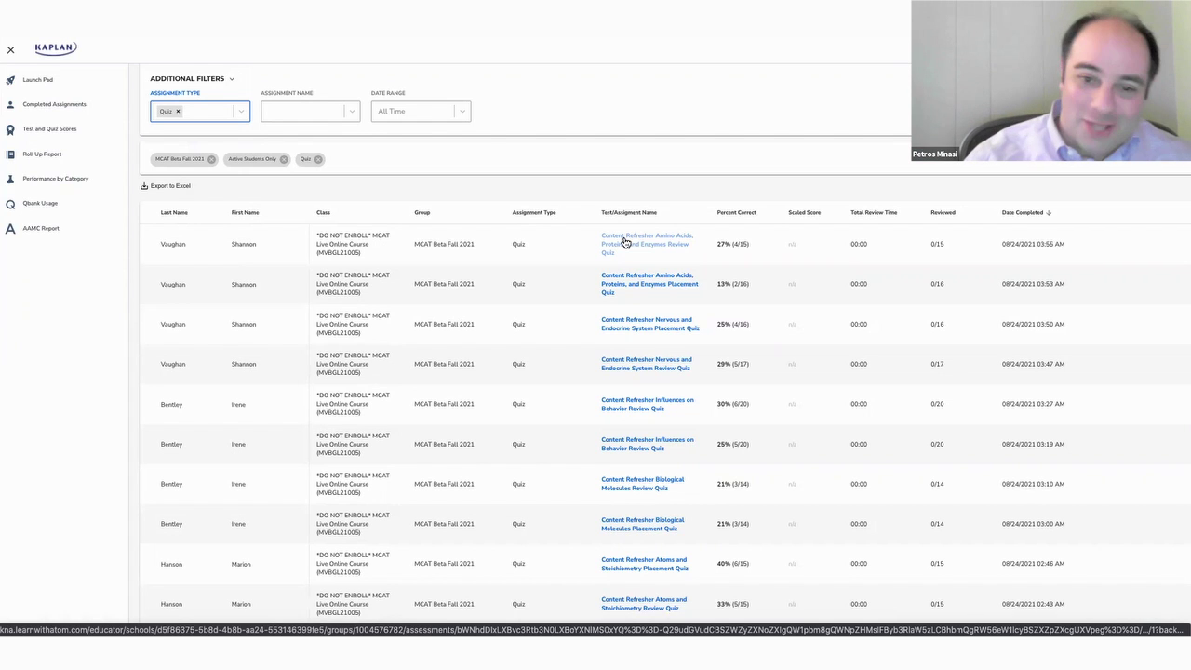
Open the Content Refresher Amino Acids, Proteins, and Enzymes Review Quiz result and review its question-by-question breakdown
scroll(633, 243, down, 1)
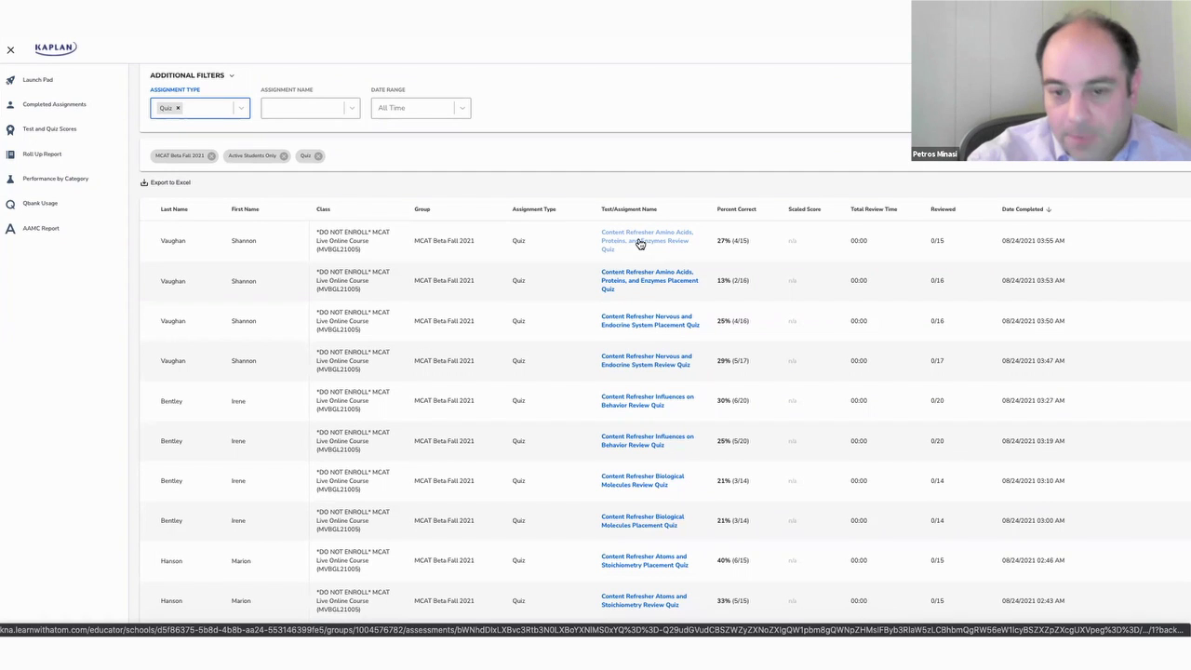
click(640, 244)
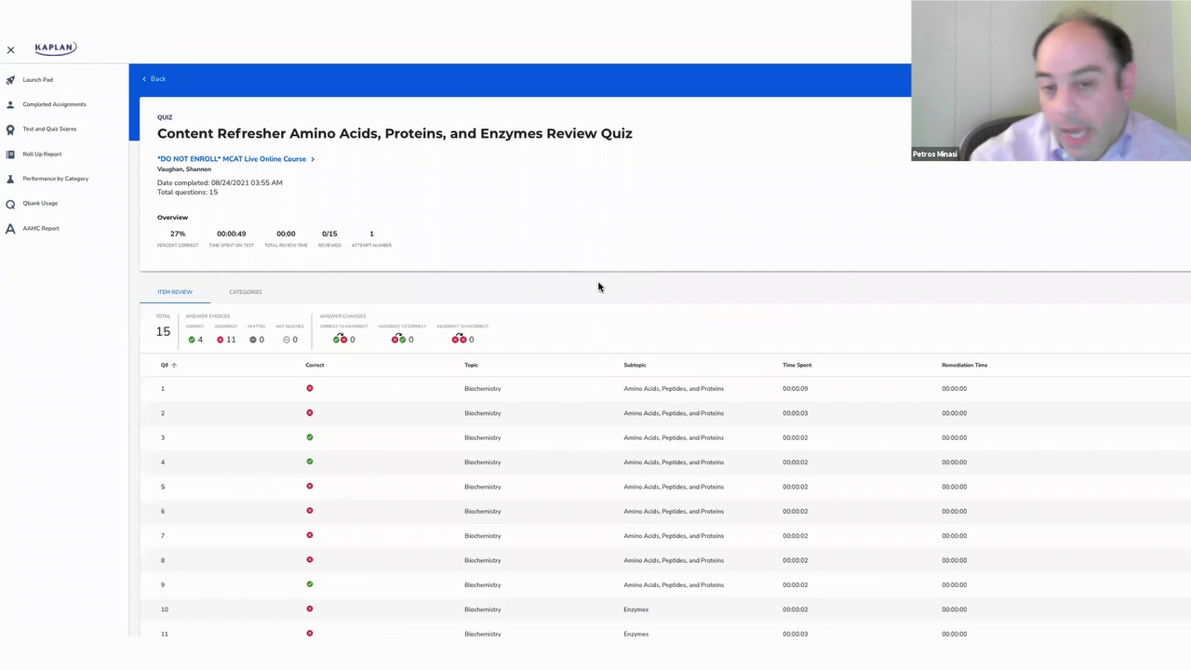
scroll(598, 285, down, 3)
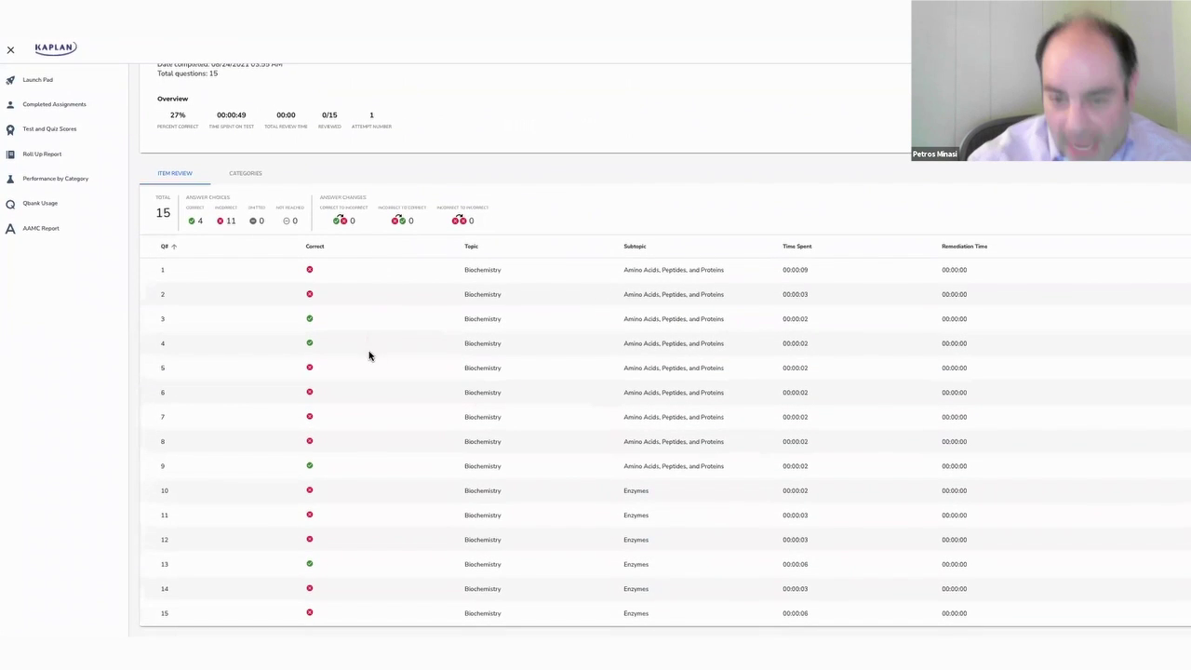
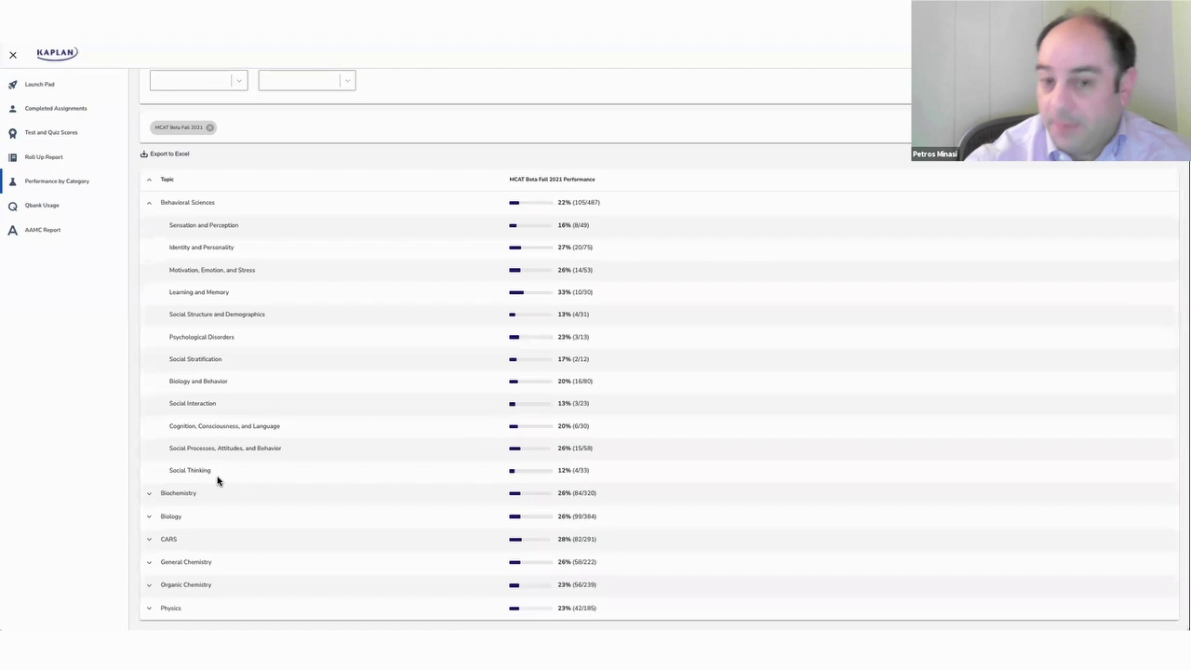
Examine the MCAT Beta Fall 2021 group's performance by topic, including the Behavioral Sciences subtopics
scroll(217, 478, up, 1)
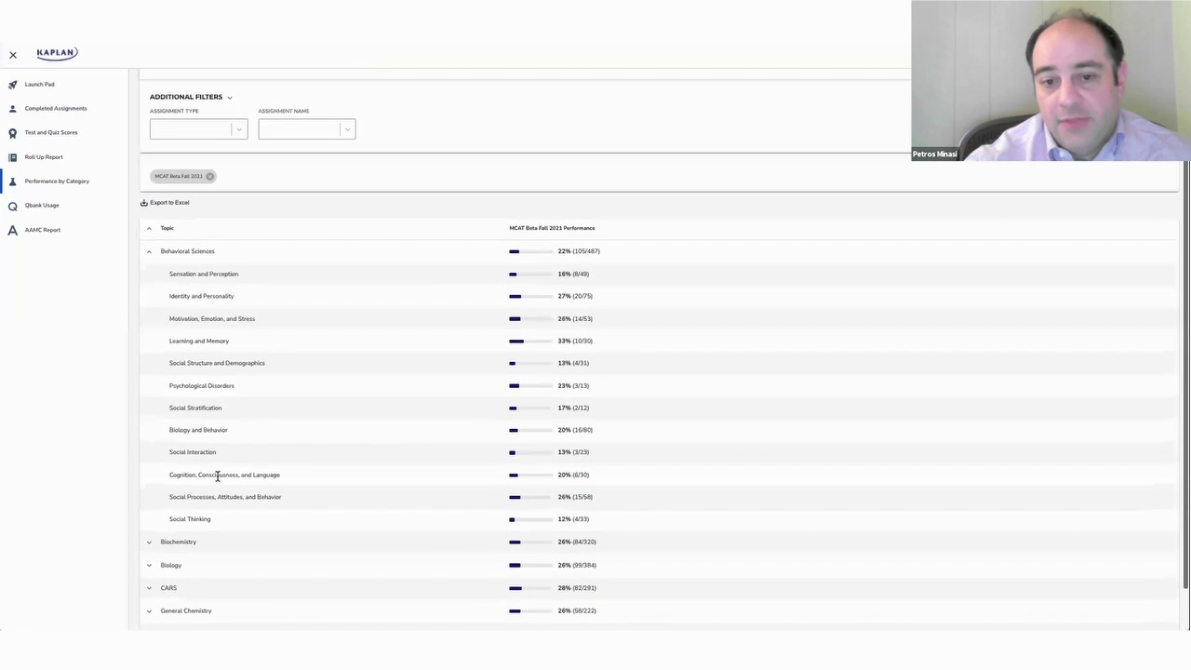
scroll(218, 477, up, 2)
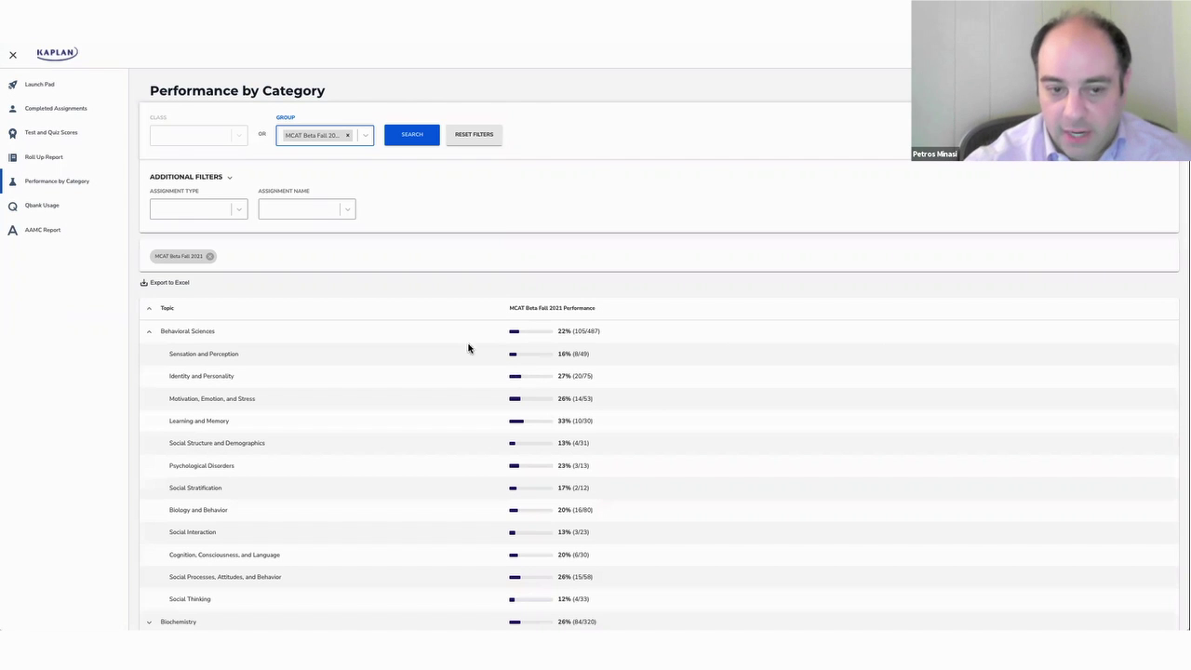
scroll(391, 433, down, 3)
scroll(391, 434, up, 3)
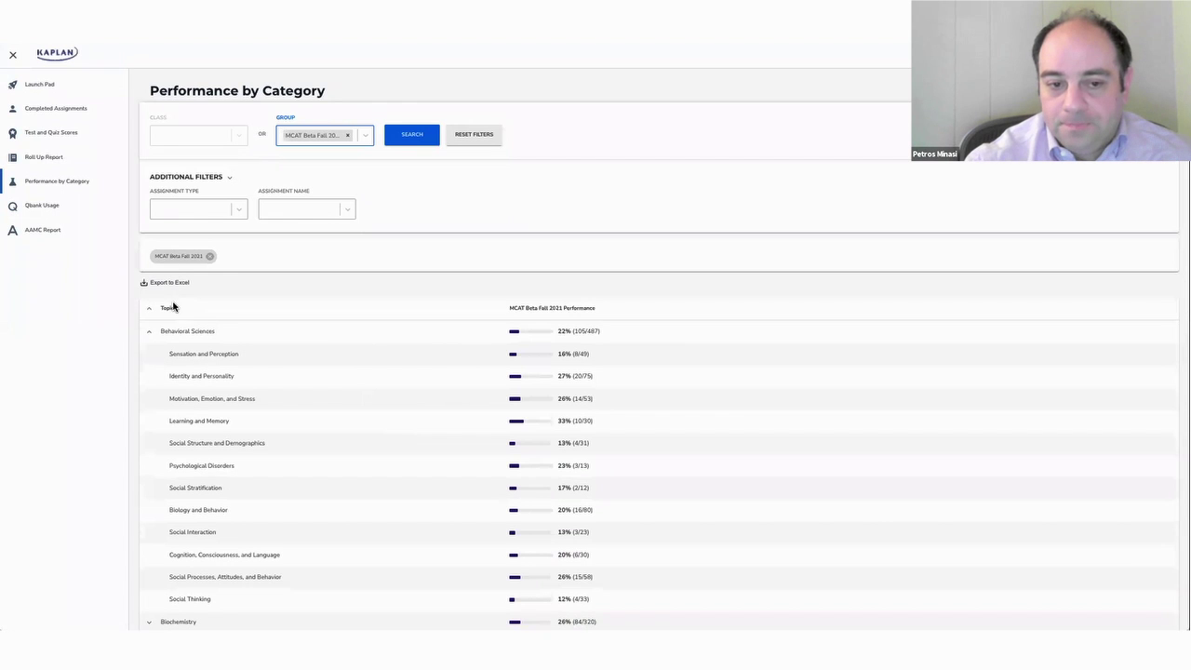
scroll(211, 434, down, 3)
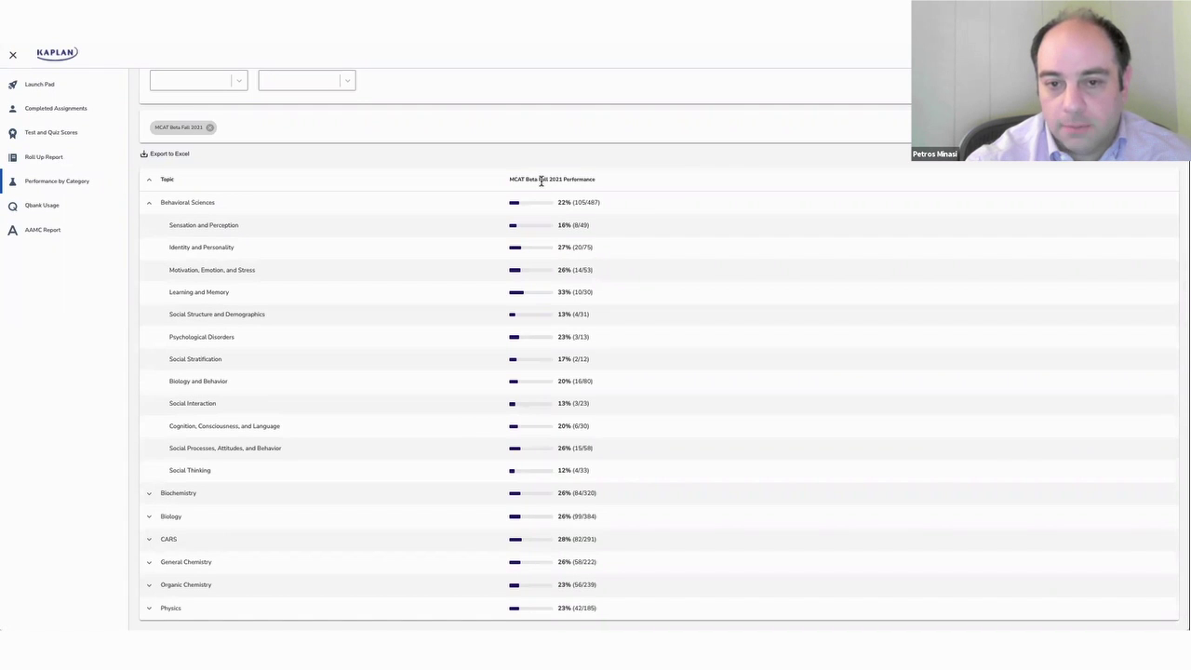
scroll(455, 226, up, 3)
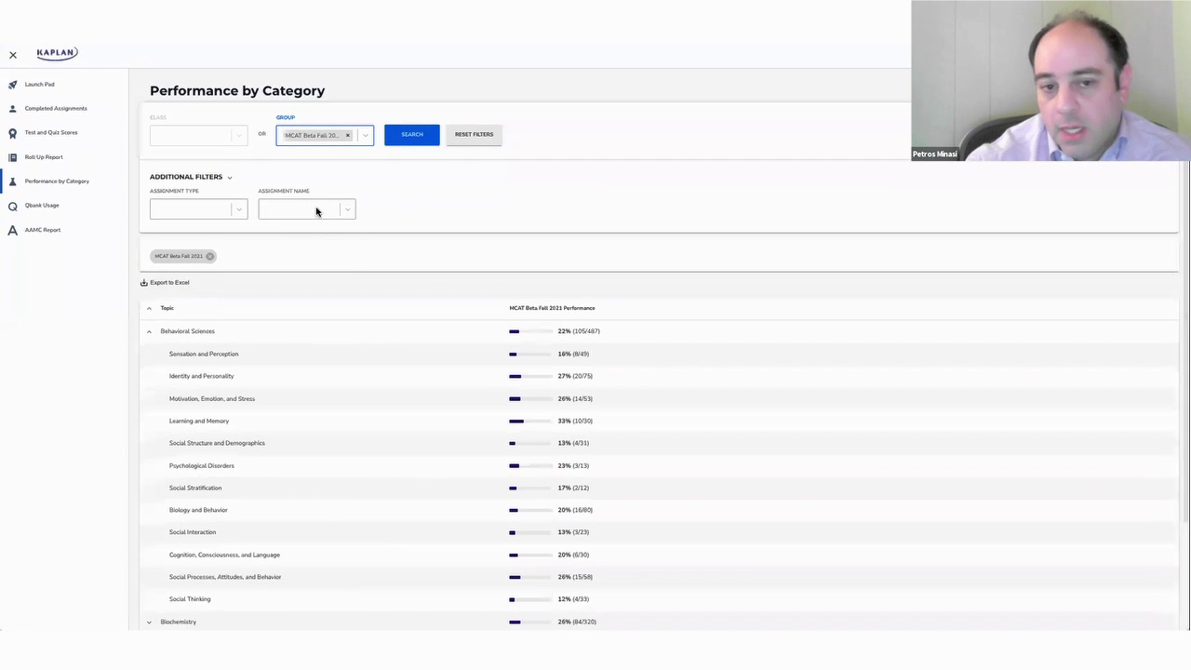
Filter the category performance by the assignment type Quiz and browse the available quiz names without choosing one
click(317, 210)
click(225, 214)
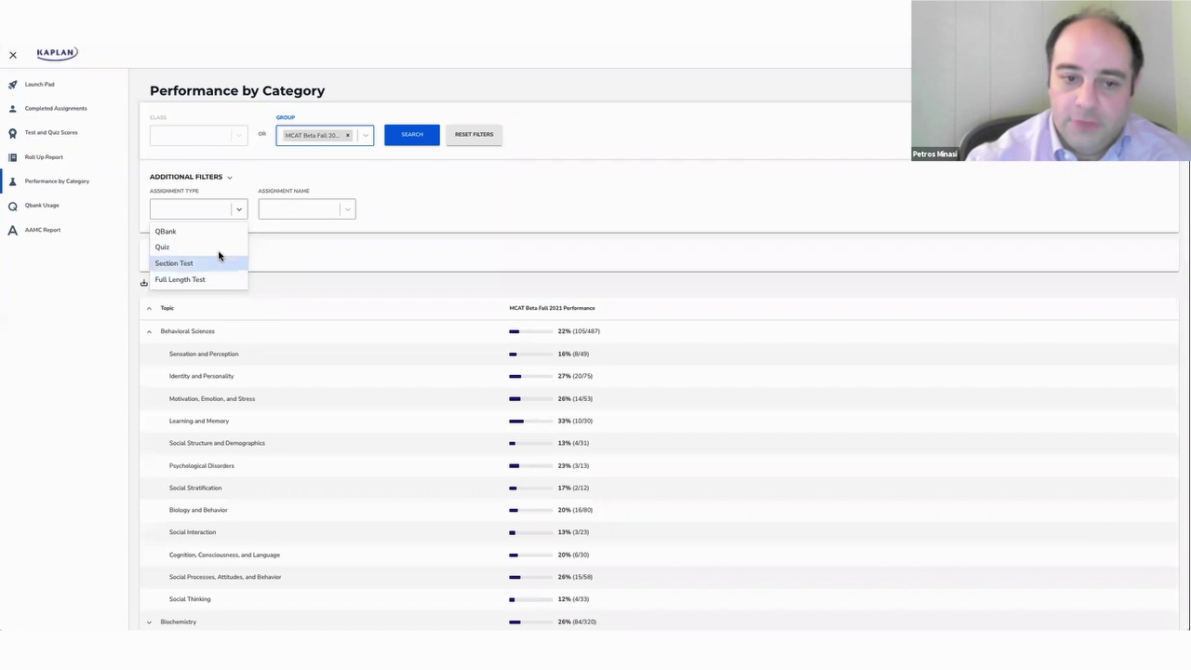
click(217, 250)
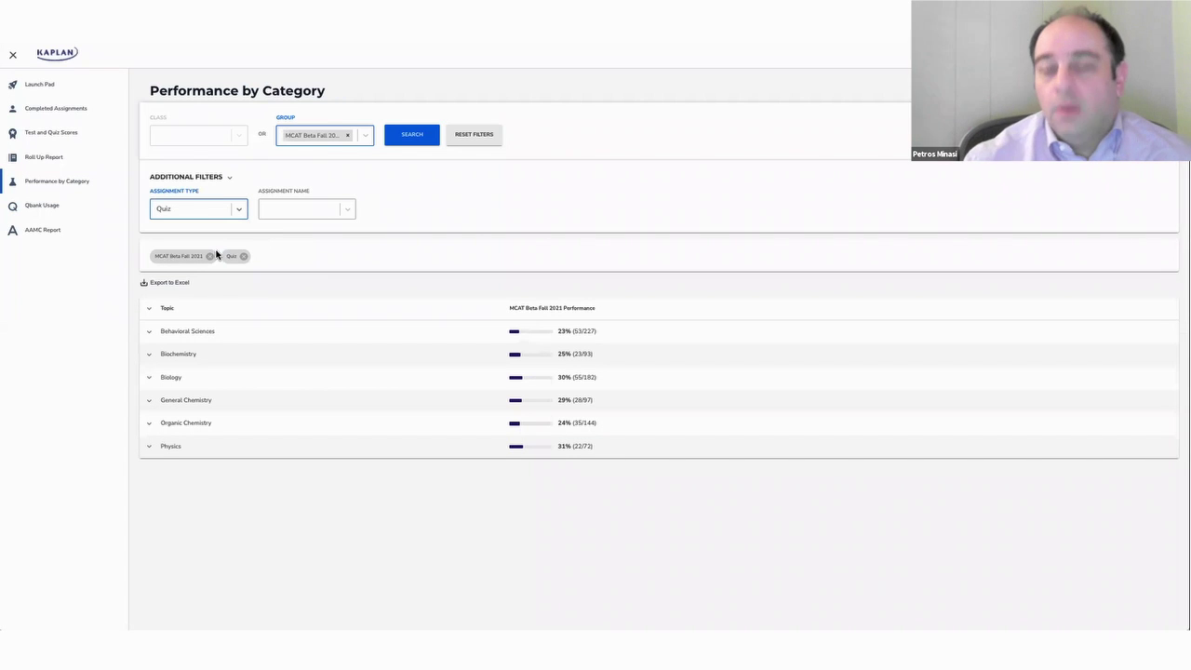
click(306, 207)
scroll(303, 270, down, 5)
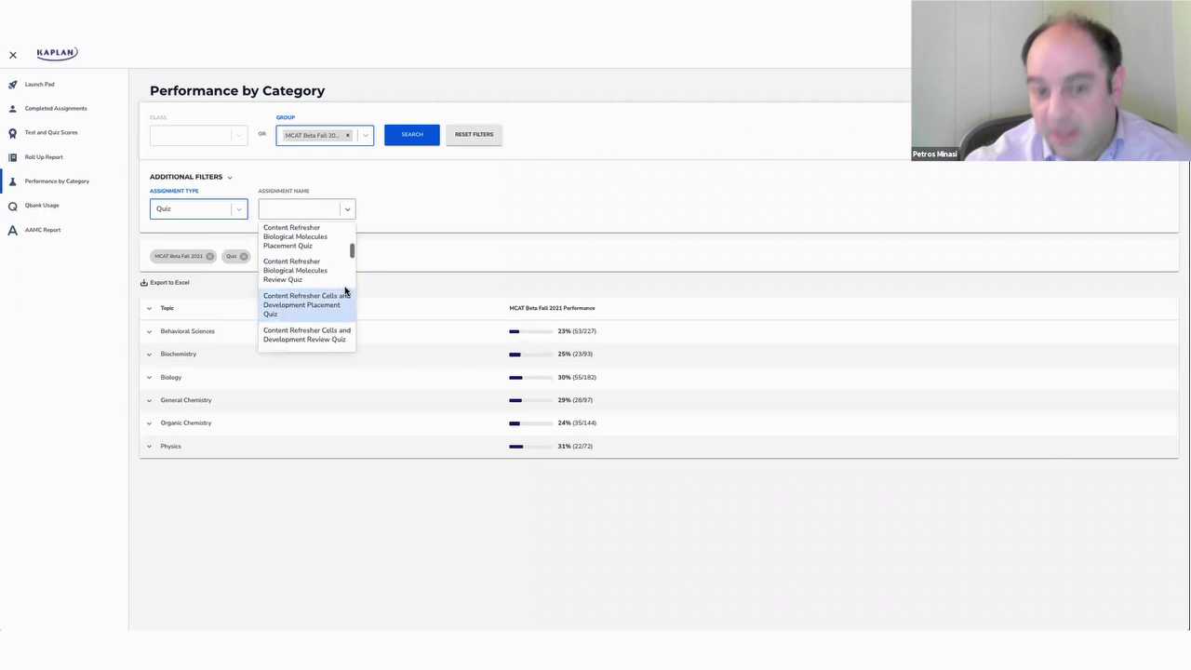
click(432, 192)
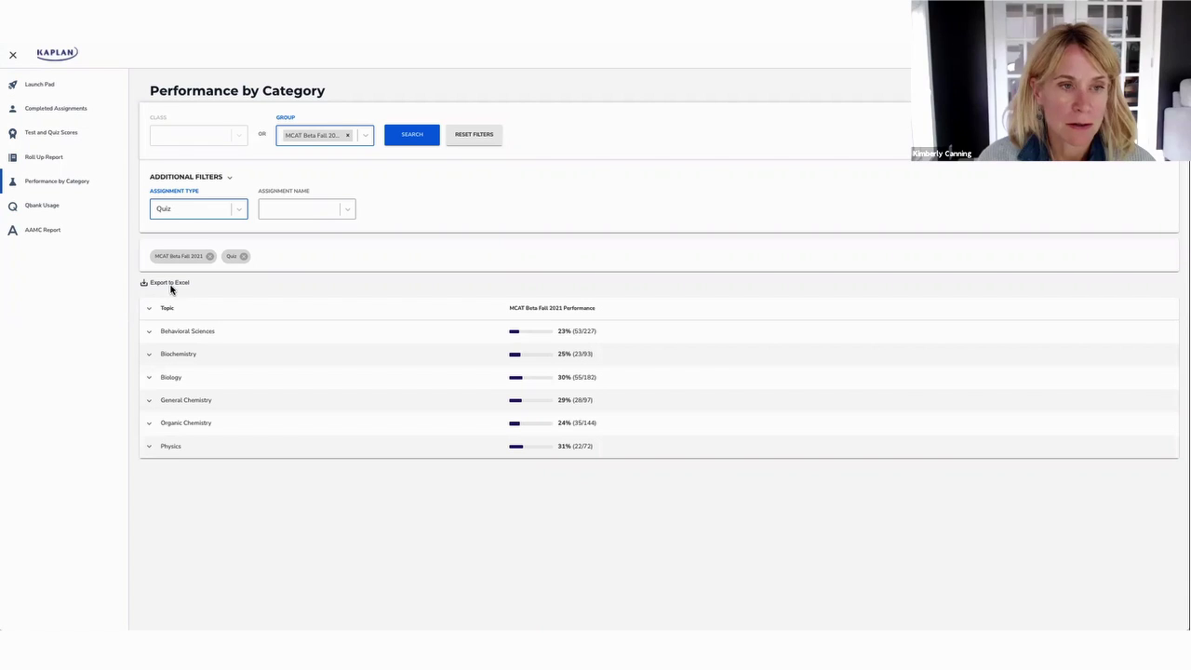
Return to the Launch Pad and search for the completed assignments of the group MCAT Beta Fall 2021
click(64, 95)
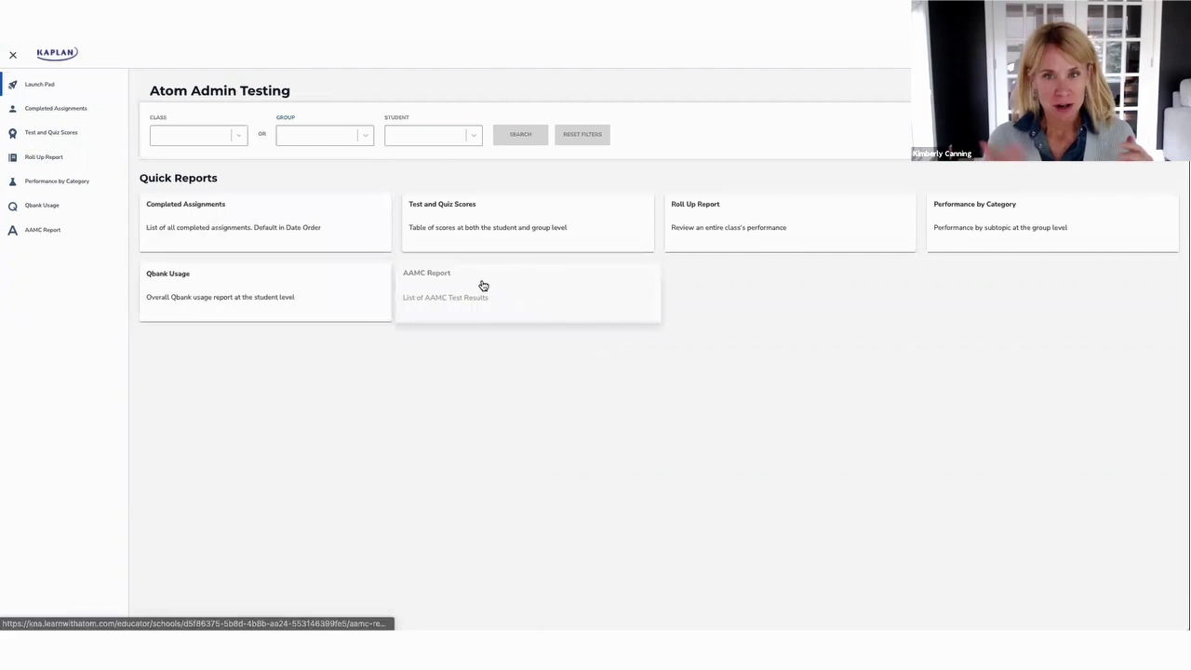
click(409, 135)
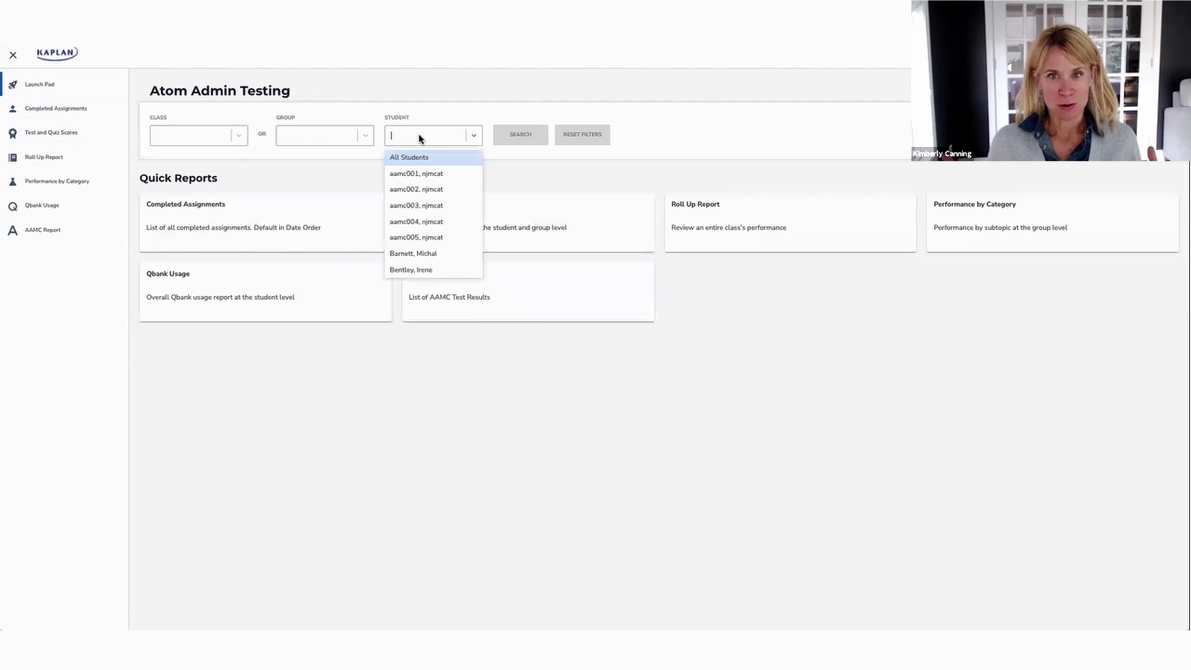
click(347, 138)
click(346, 189)
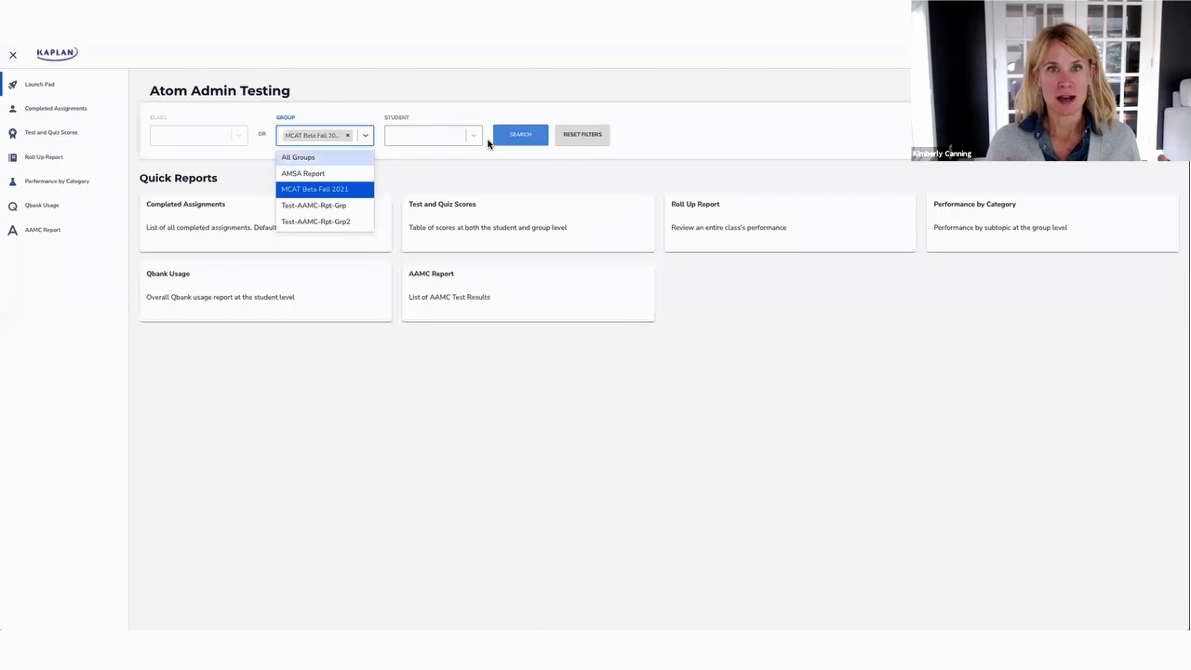
click(513, 136)
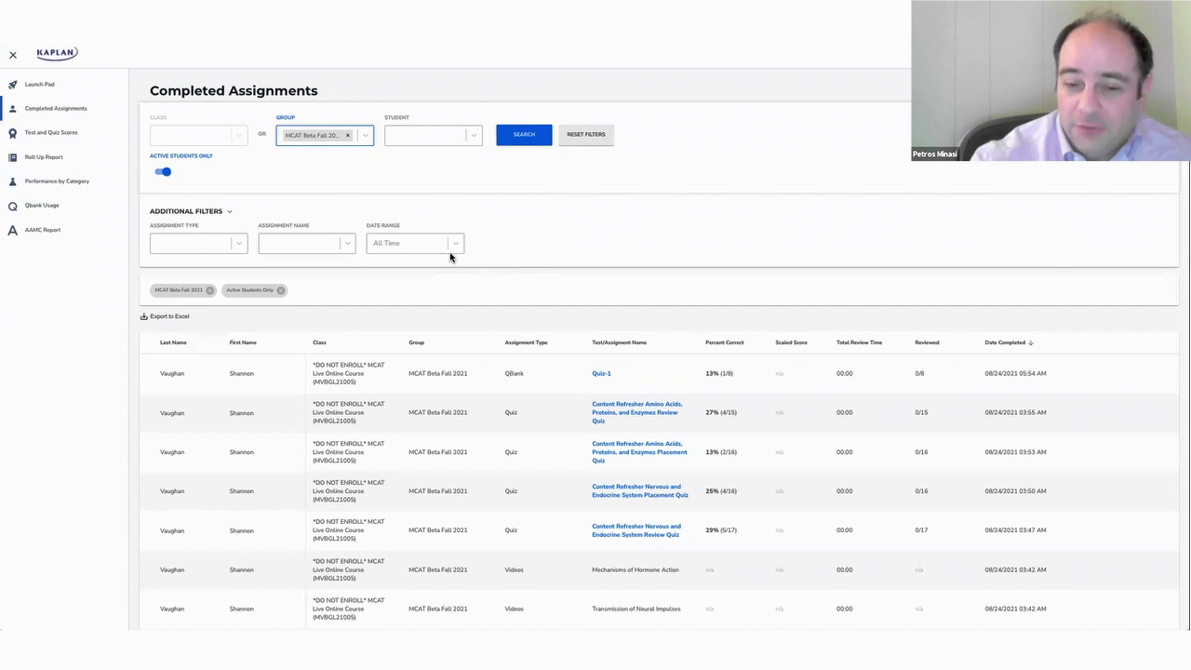
Check the assignment name and assignment type filter options for the completed assignments without choosing any
click(340, 248)
click(465, 207)
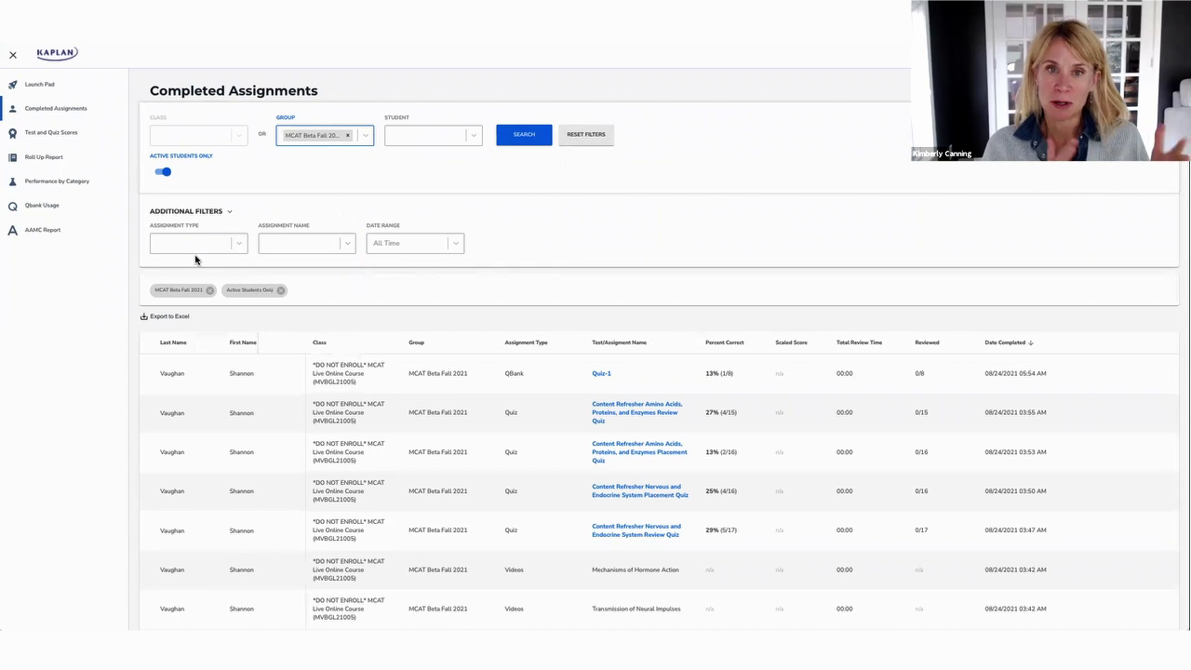
click(238, 247)
click(259, 214)
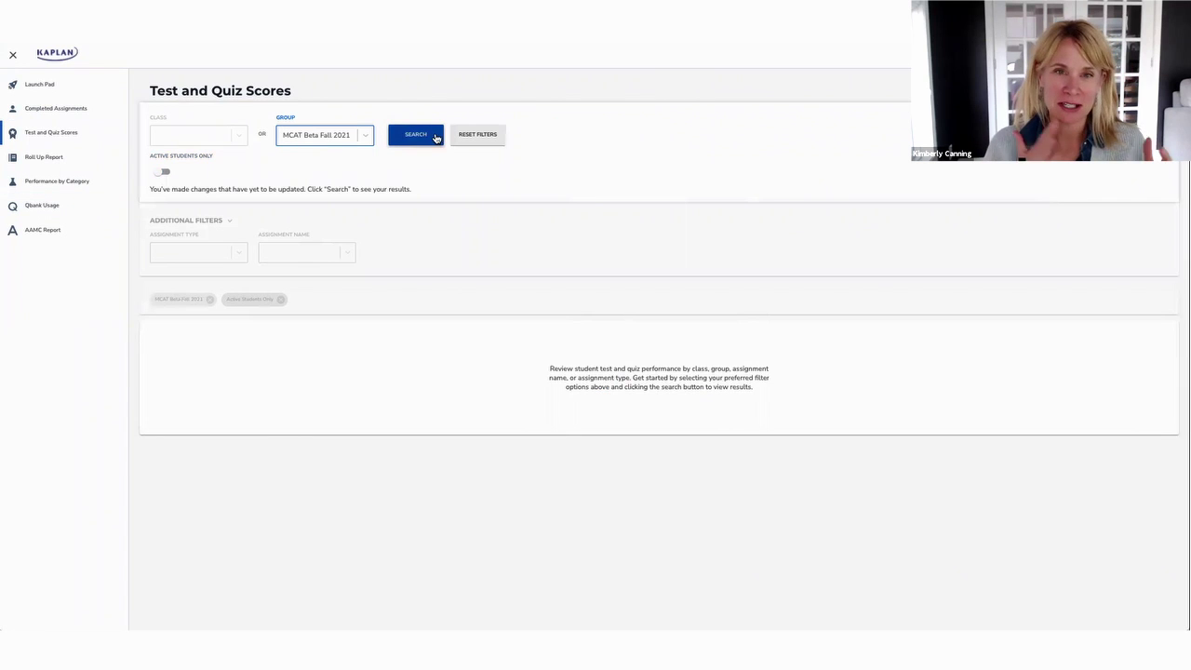
Reset the Test and Quiz Scores filters to no group and active students only, and return to the Launch Pad
click(417, 145)
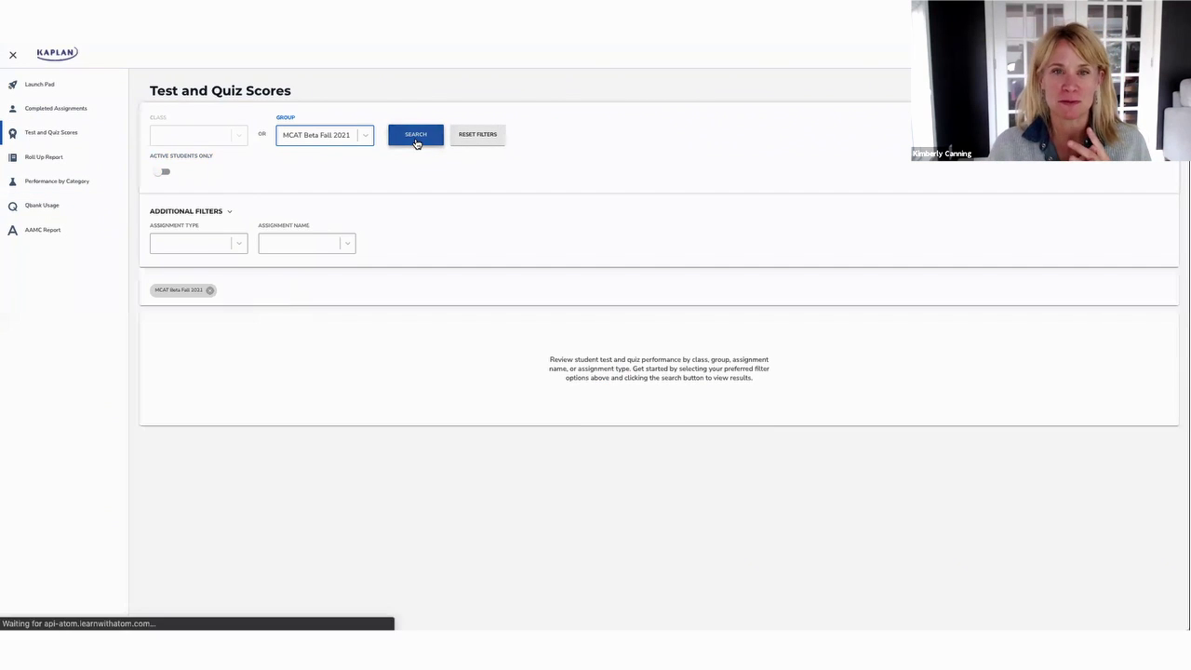
click(211, 291)
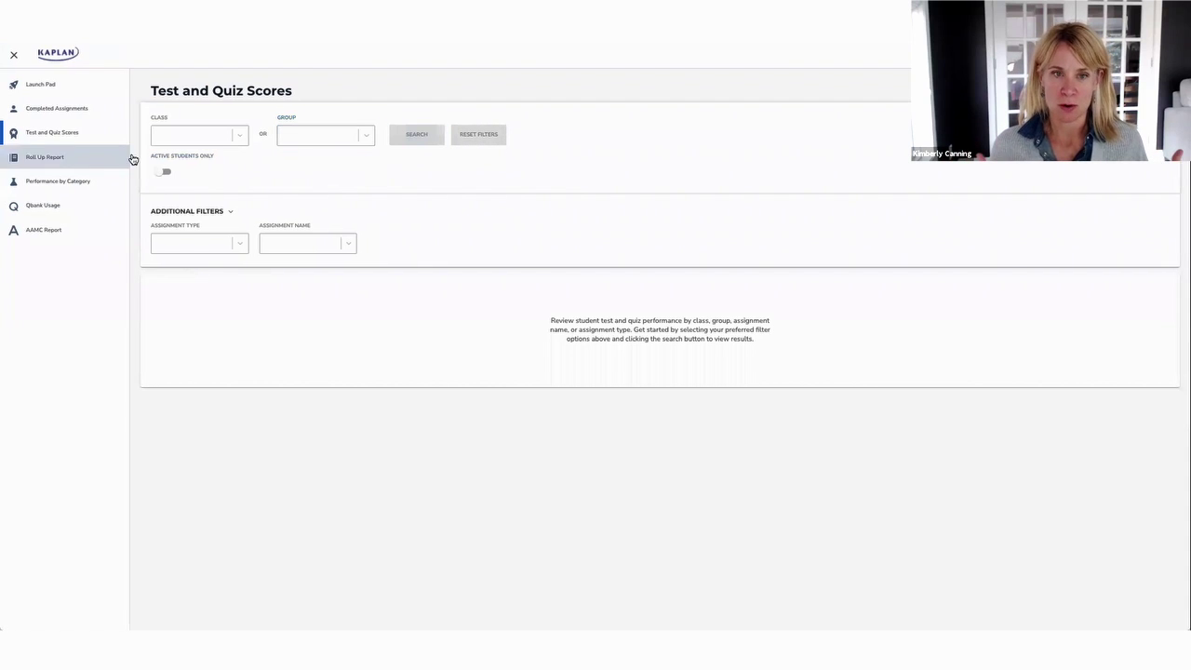
click(165, 172)
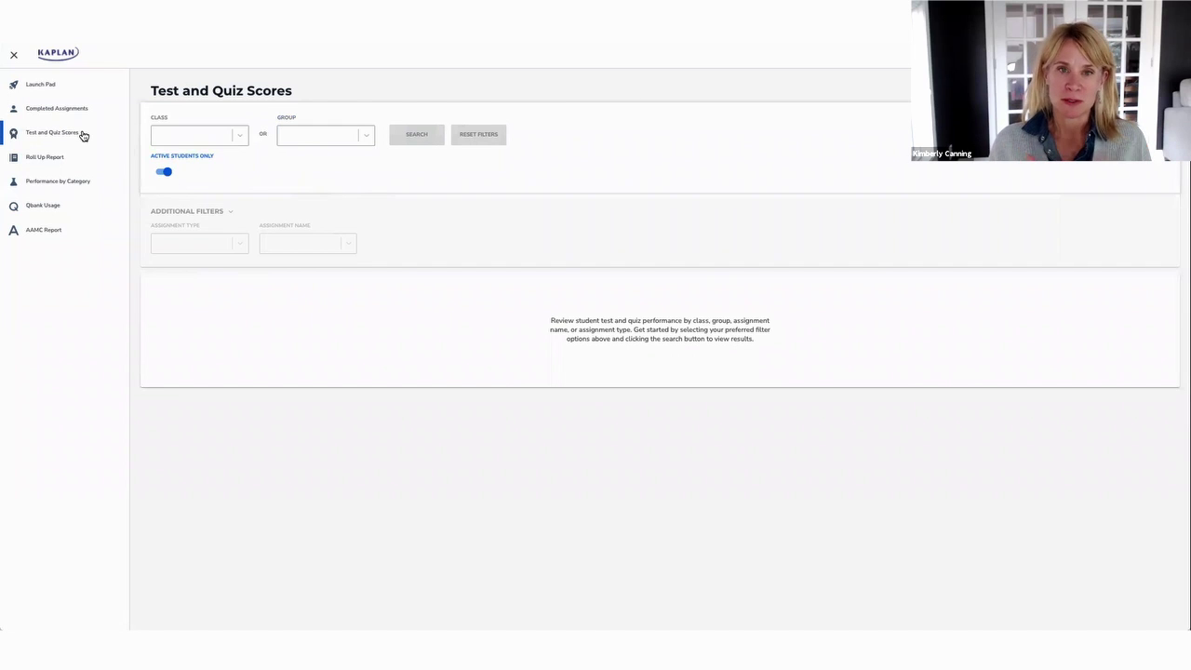
click(67, 85)
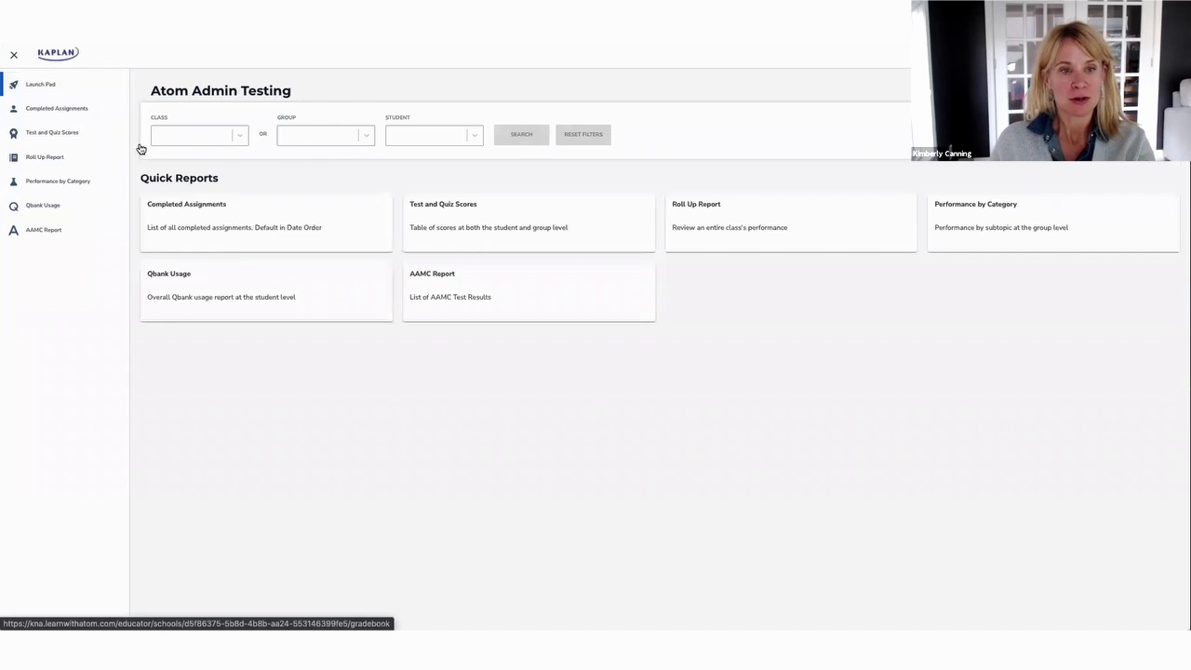
Open the Test and Quiz Scores report and choose the group MCAT Beta Fall 2021
click(539, 230)
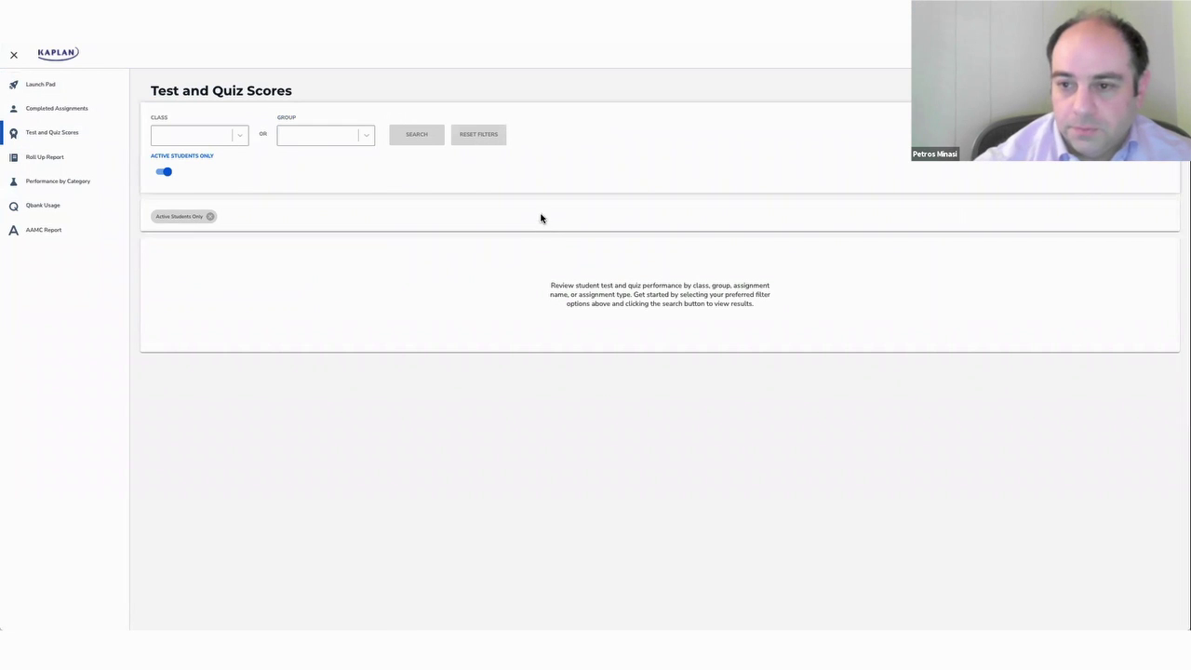
click(223, 136)
click(313, 139)
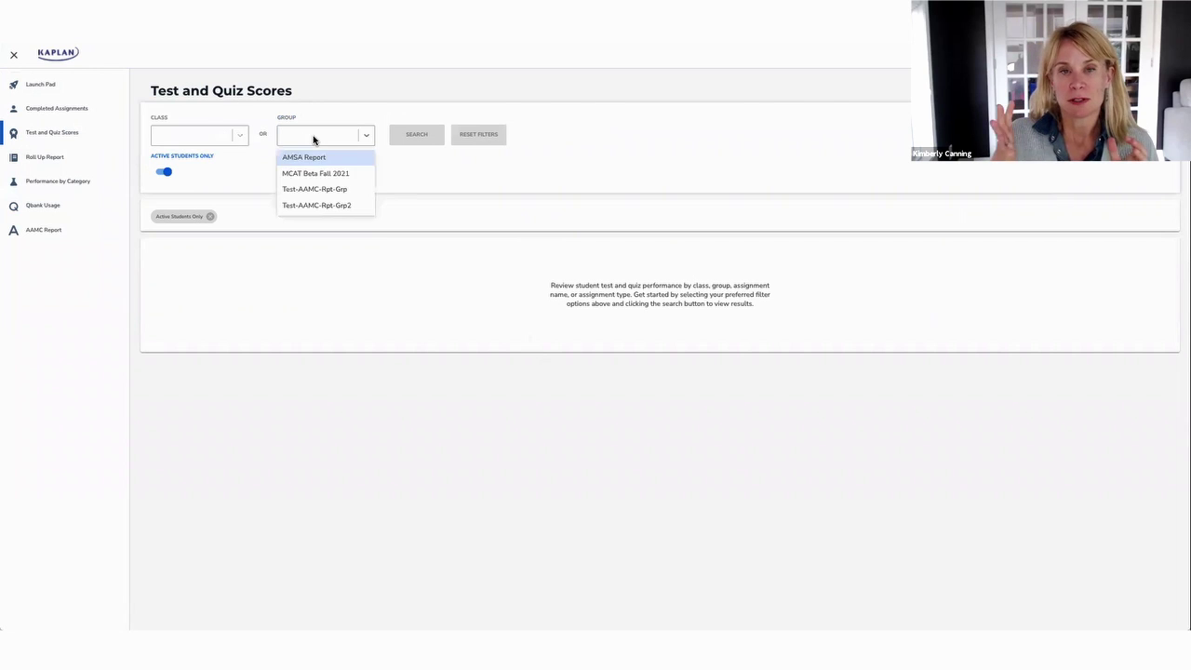
click(316, 154)
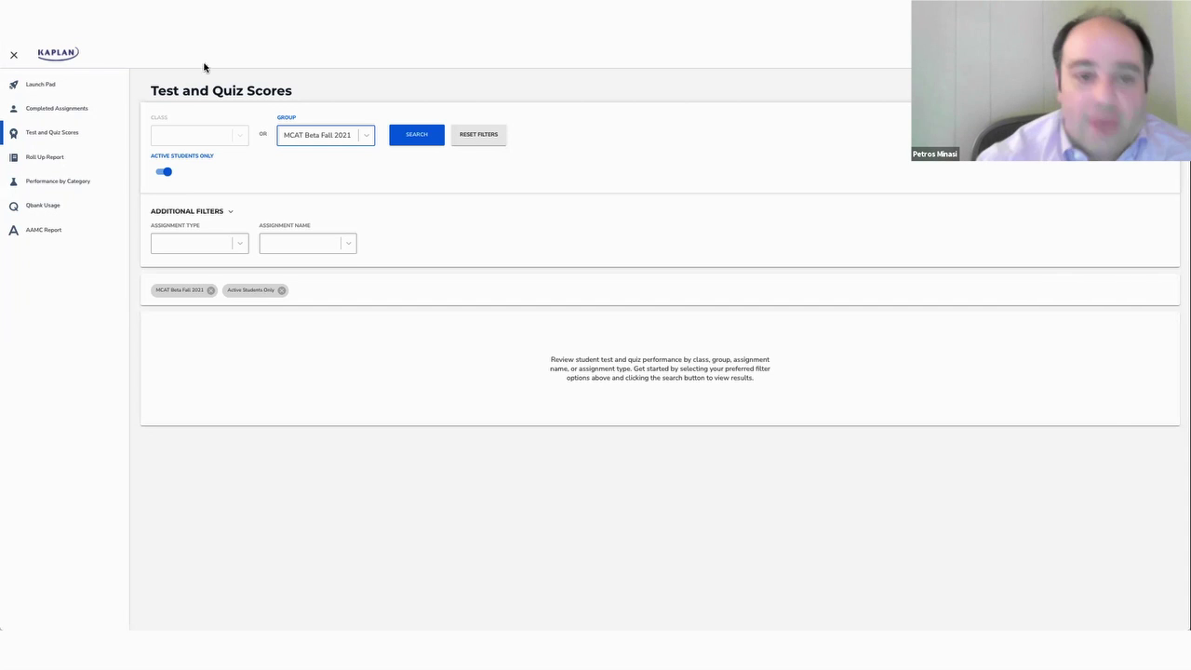
Open the group's completed assignments and sort them by percent correct from highest to lowest
click(56, 109)
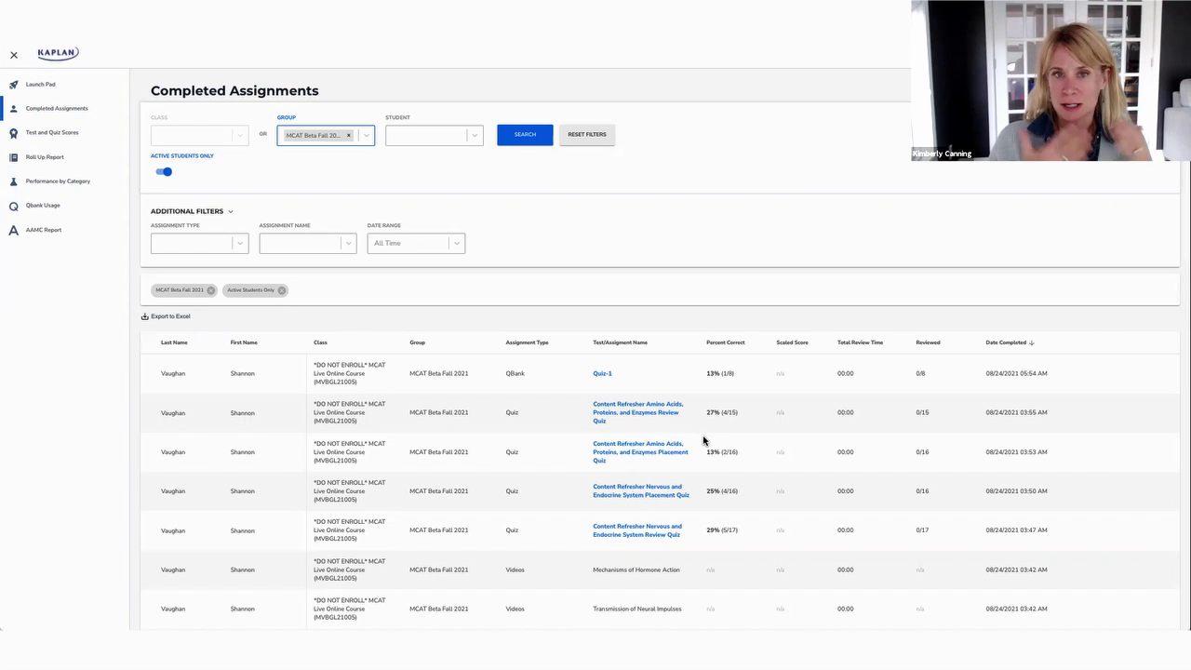
click(718, 343)
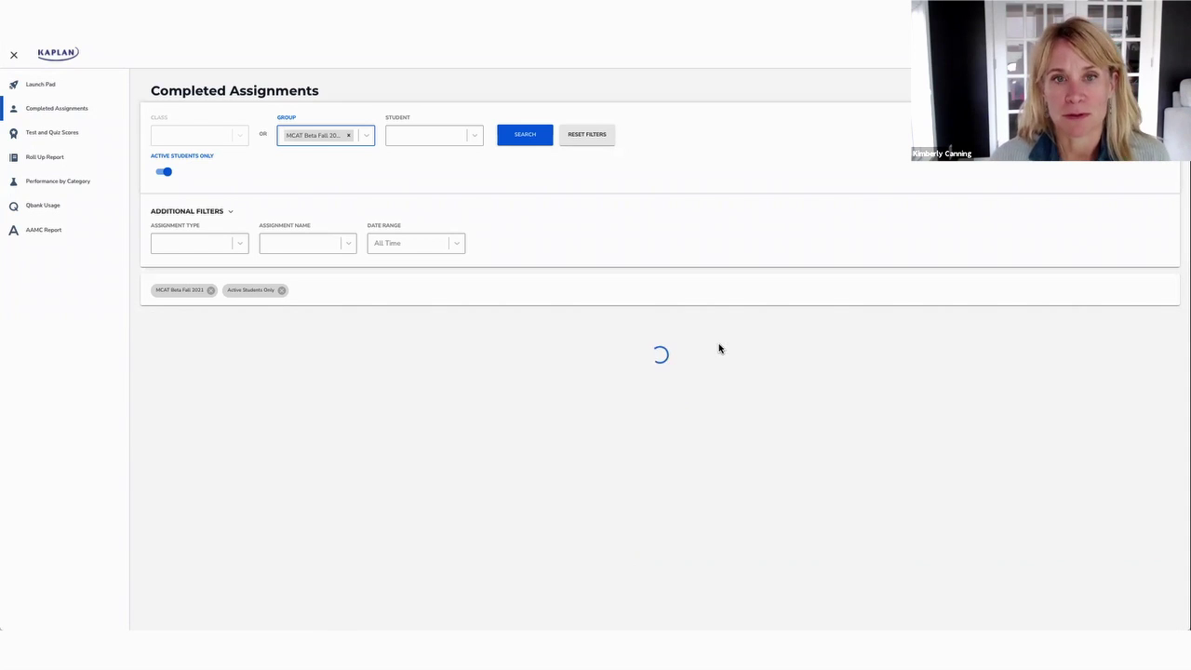
click(718, 343)
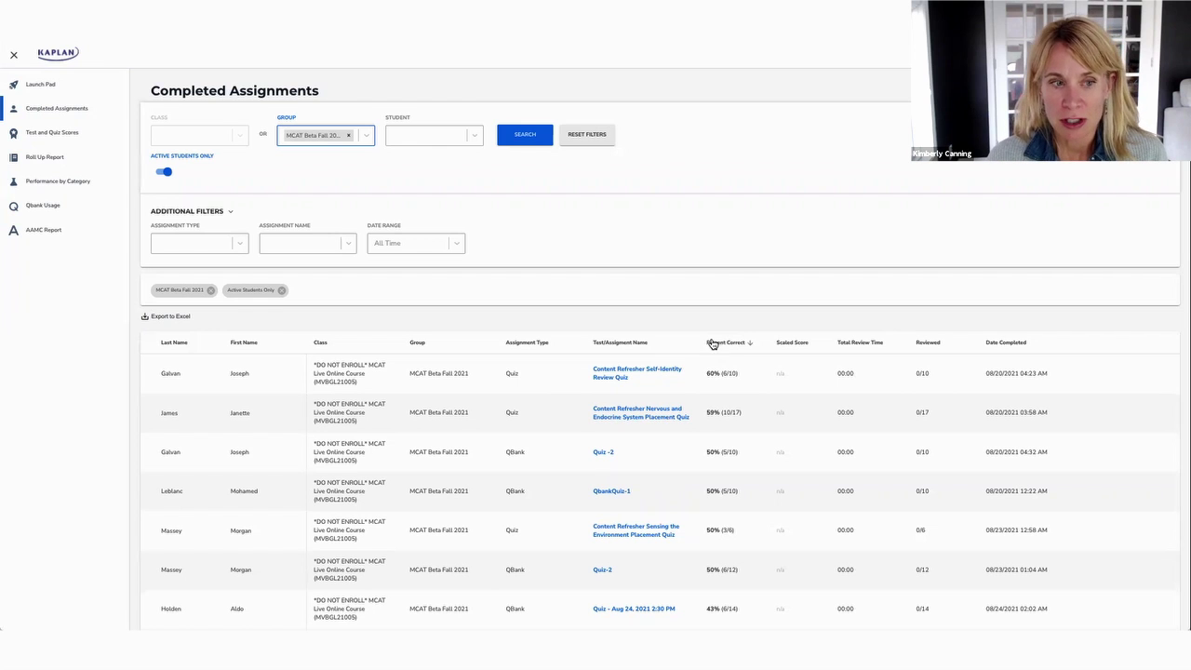
Look through the Qbank Usage report for the students of MCAT Beta Fall 2021
click(36, 215)
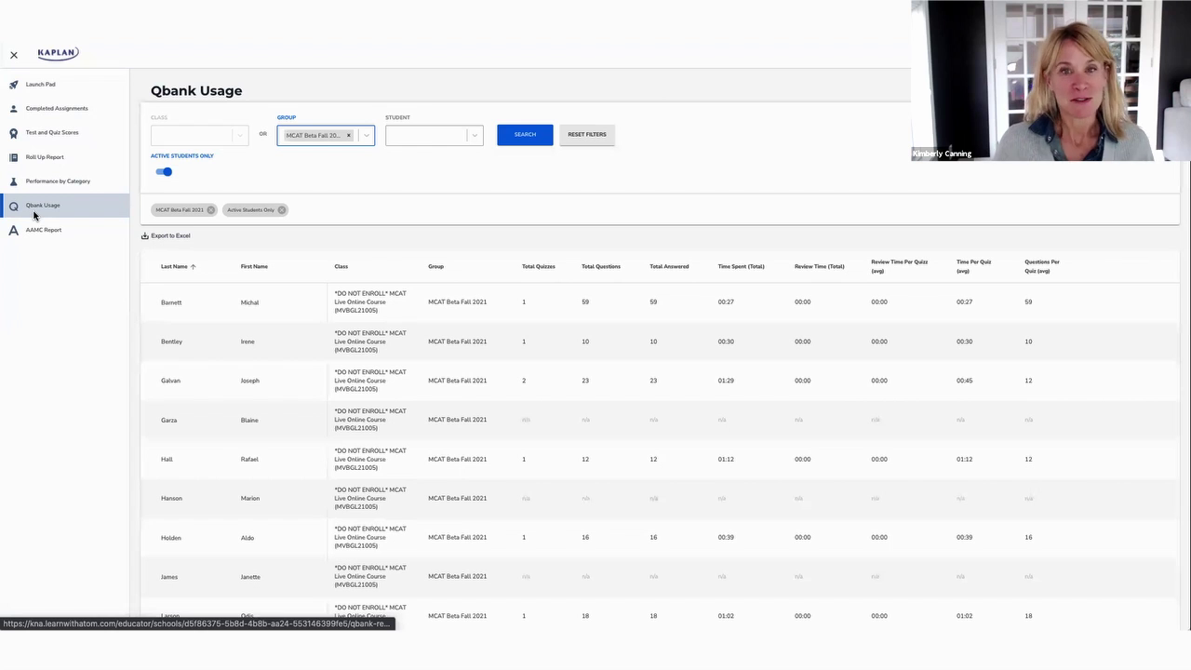
scroll(107, 300, down, 1)
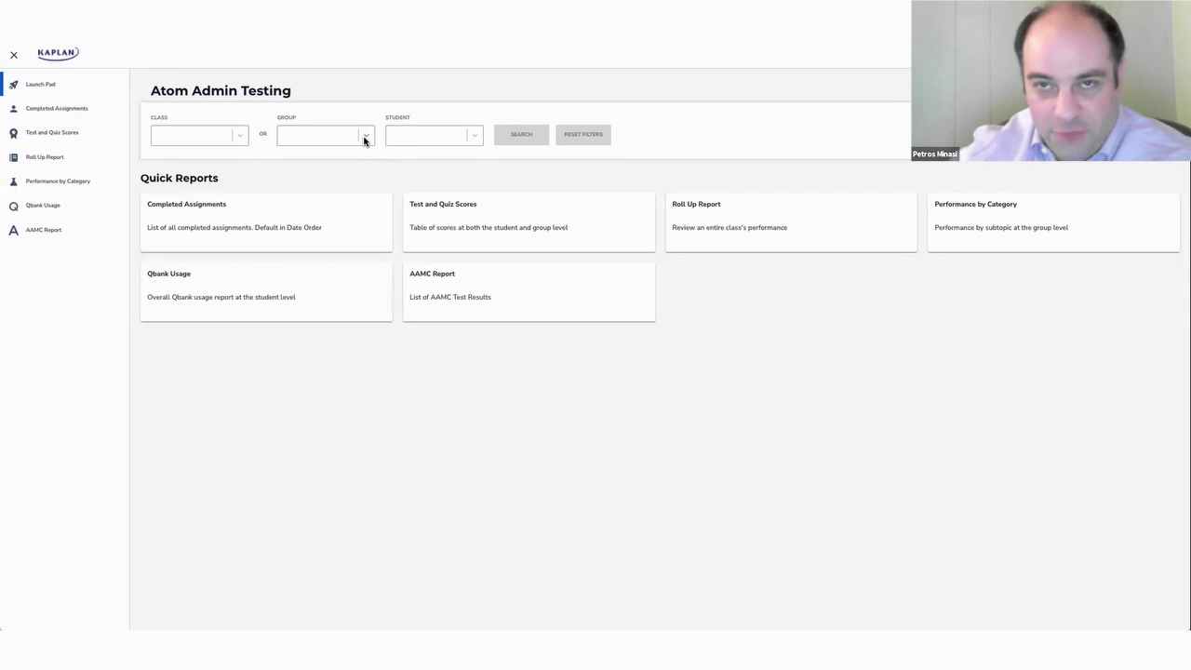
Search from the Launch Pad for the completed assignments of the group MCAT Beta Fall 2021
click(362, 138)
click(344, 190)
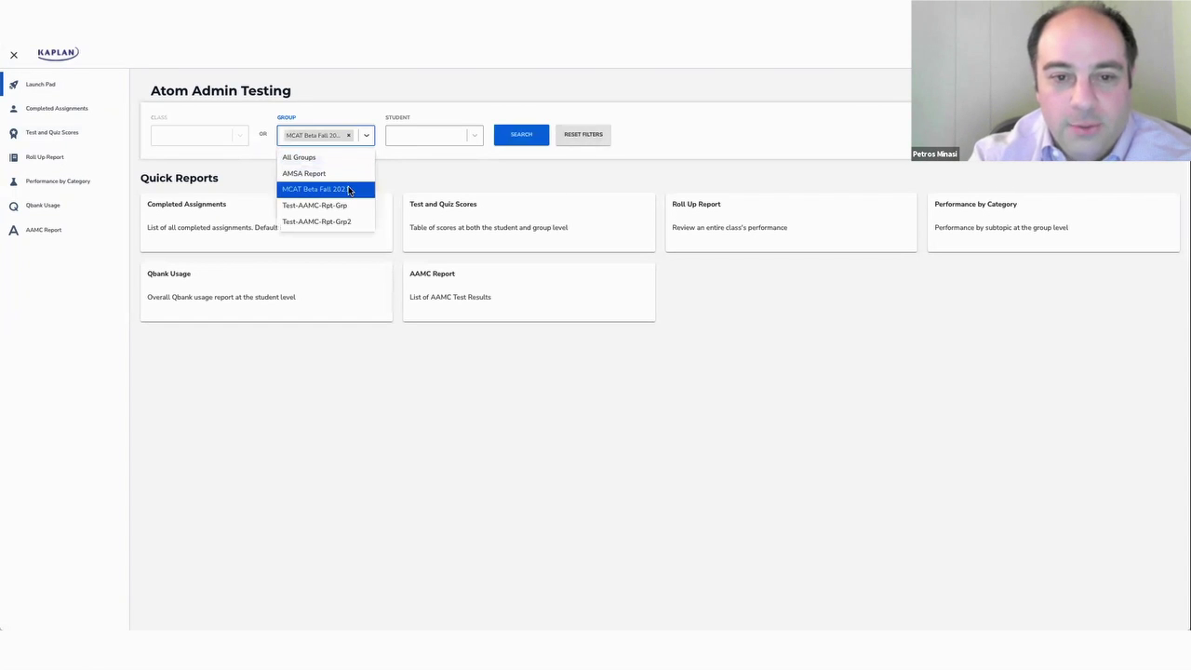
click(523, 135)
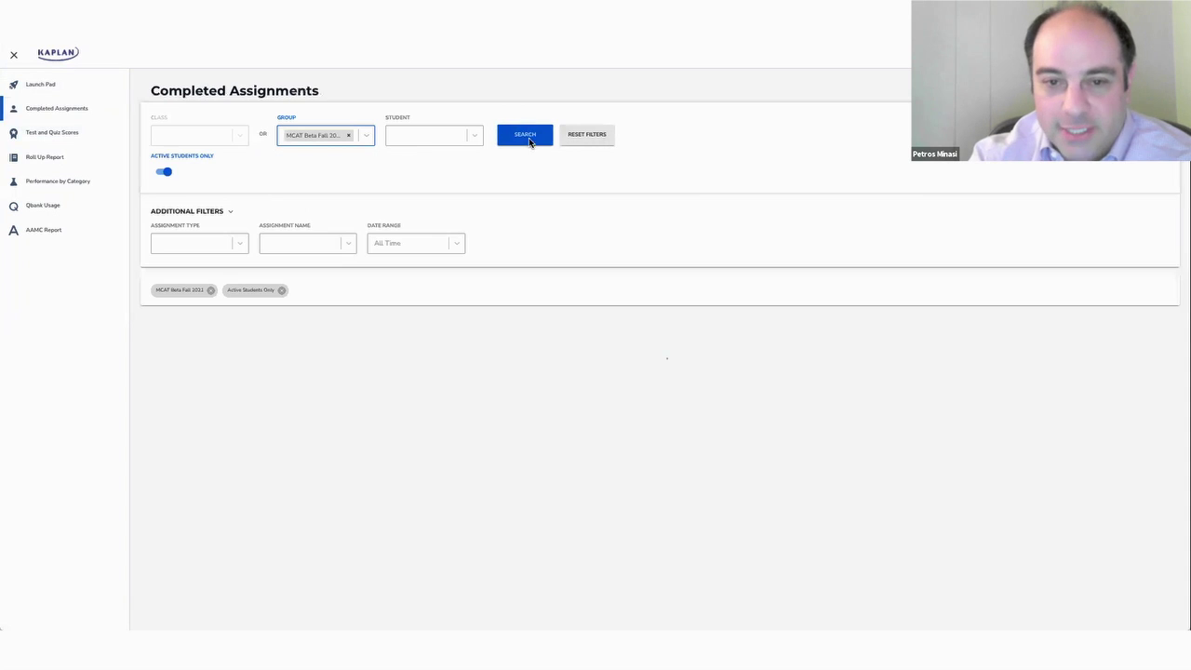
Show the group's Test and Quiz Scores filtered by the assignment type Quiz
click(51, 135)
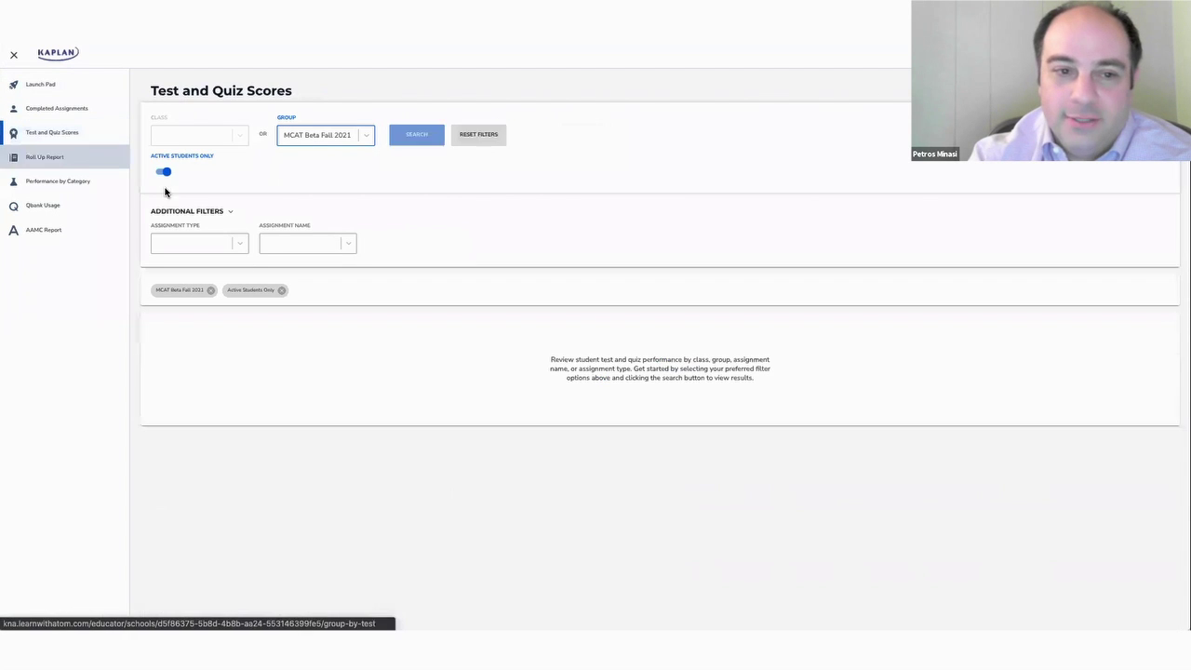
click(236, 245)
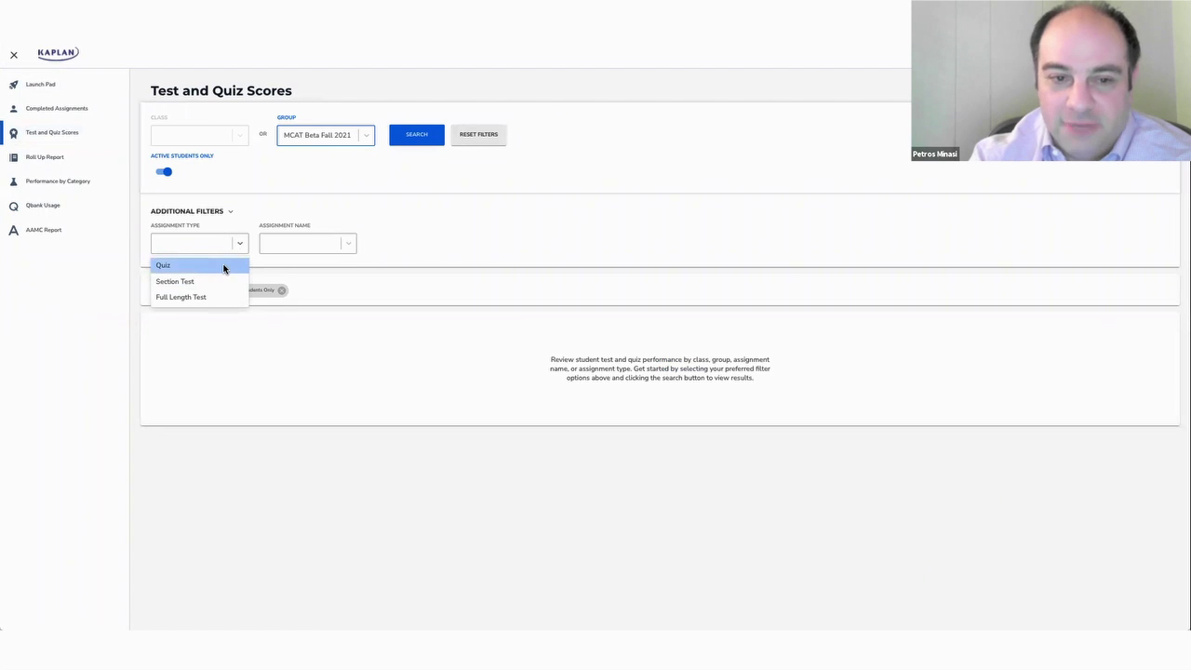
click(224, 268)
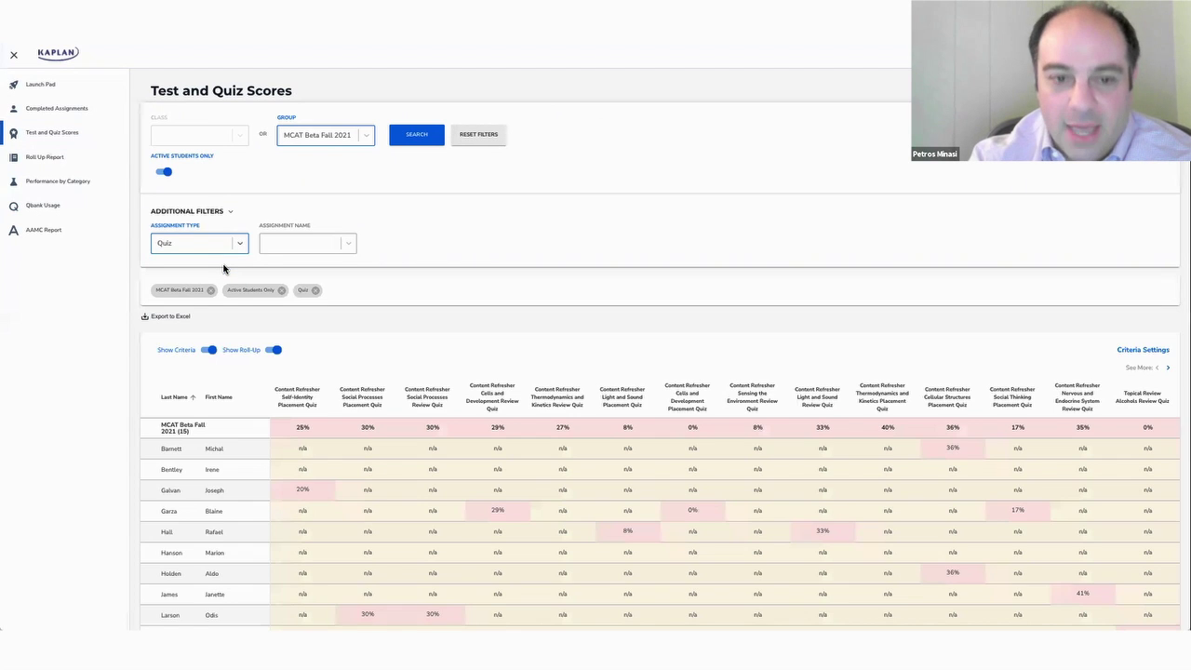
Examine the group averages and each student's scores across all the quiz columns
scroll(258, 476, down, 3)
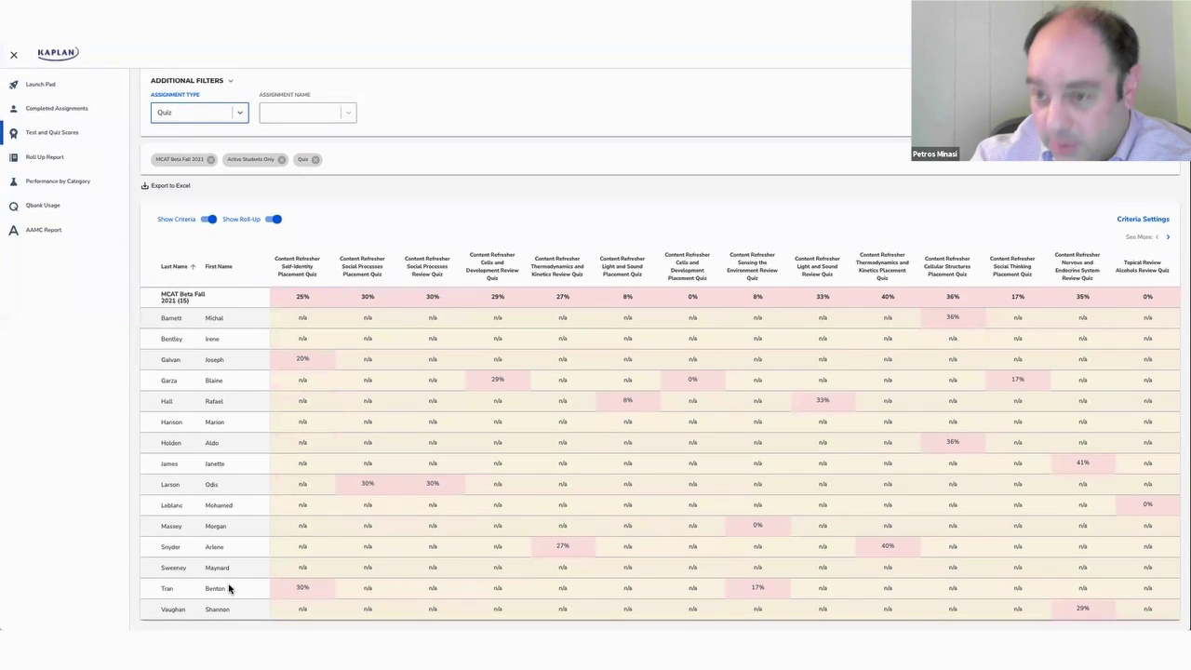
scroll(303, 408, right, 5)
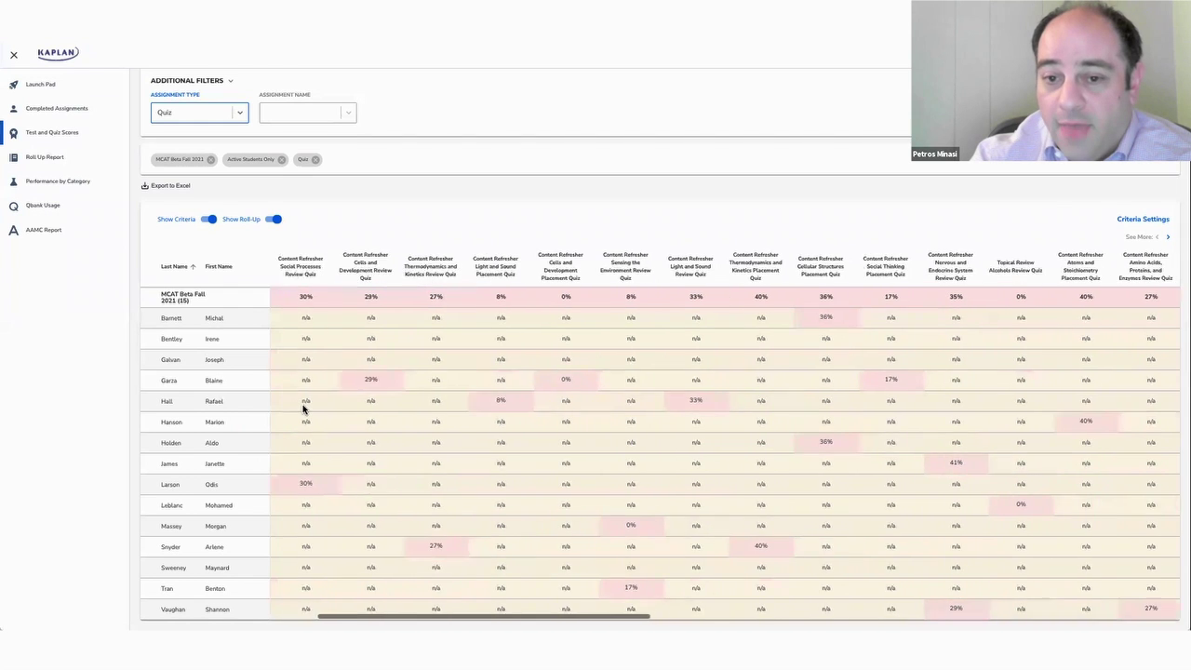
scroll(302, 407, right, 10)
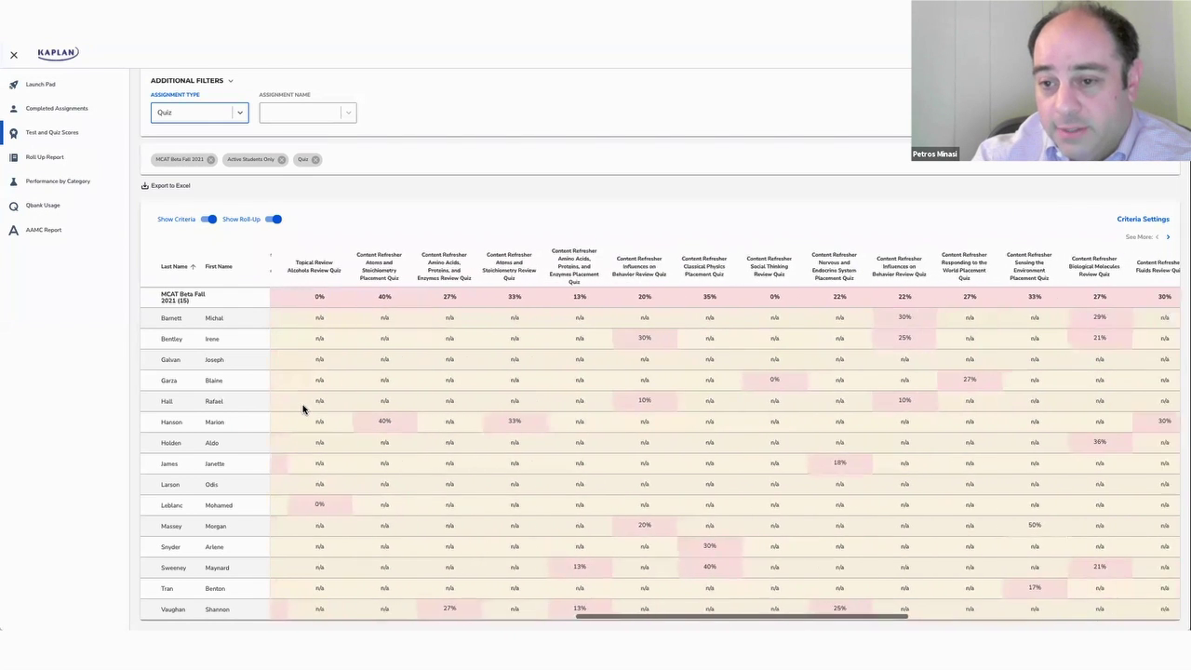
scroll(302, 407, right, 8)
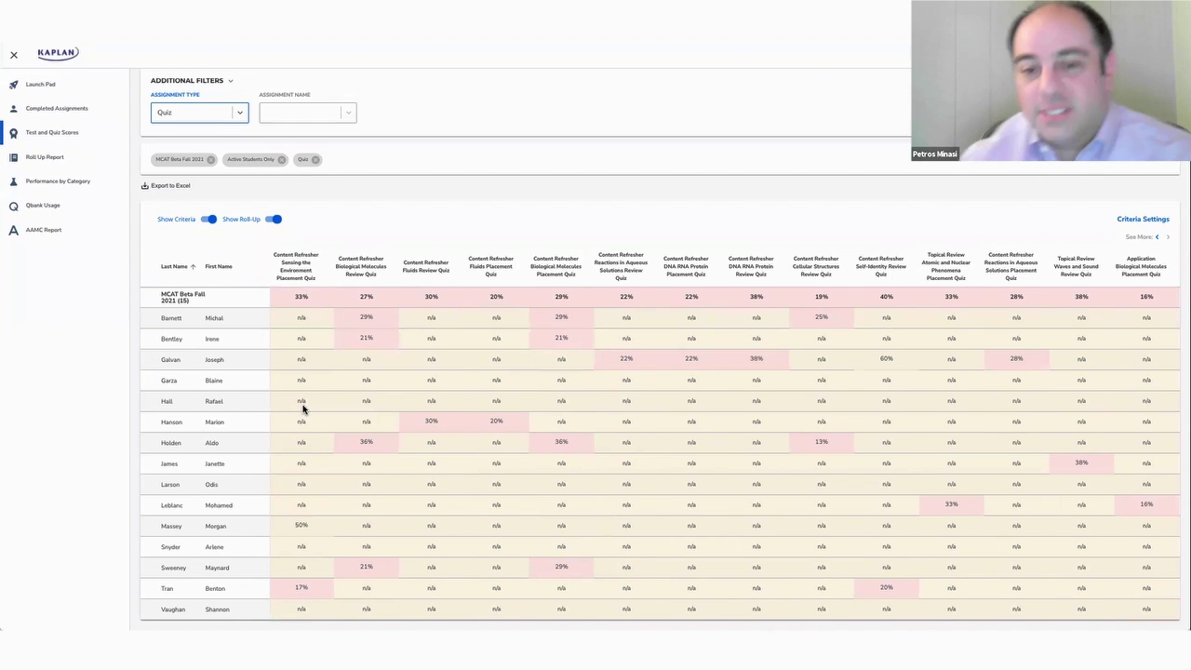
scroll(302, 407, left, 5)
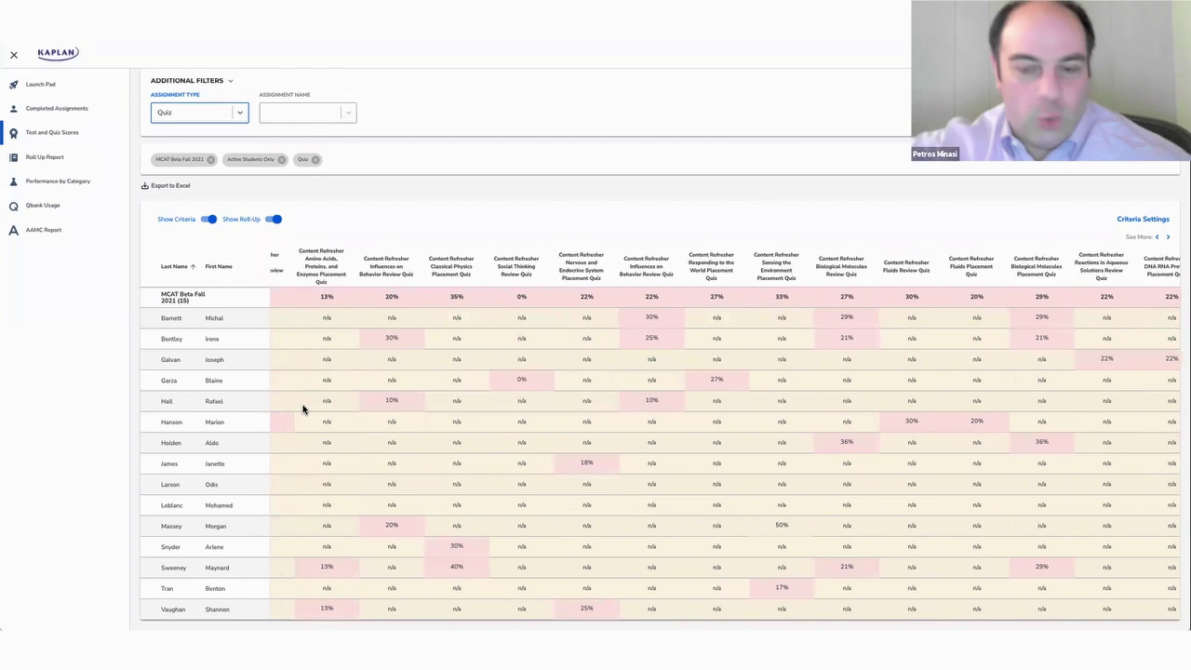
scroll(302, 407, left, 3)
scroll(302, 407, left, 5)
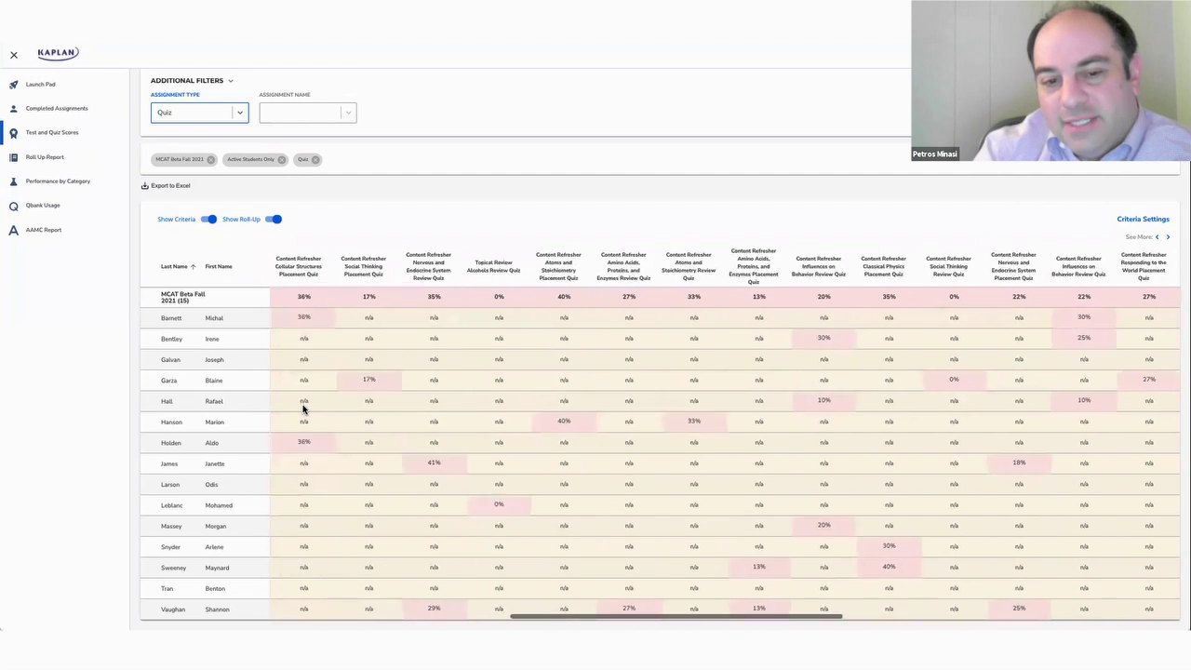
scroll(303, 408, left, 5)
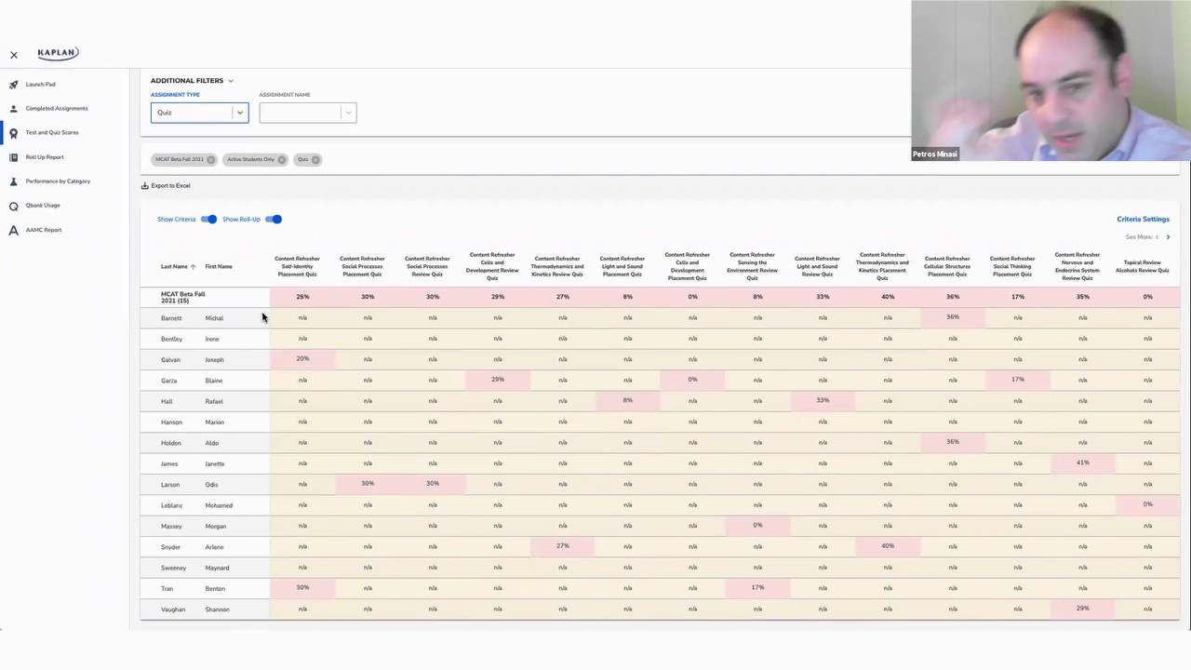
scroll(565, 328, right, 2)
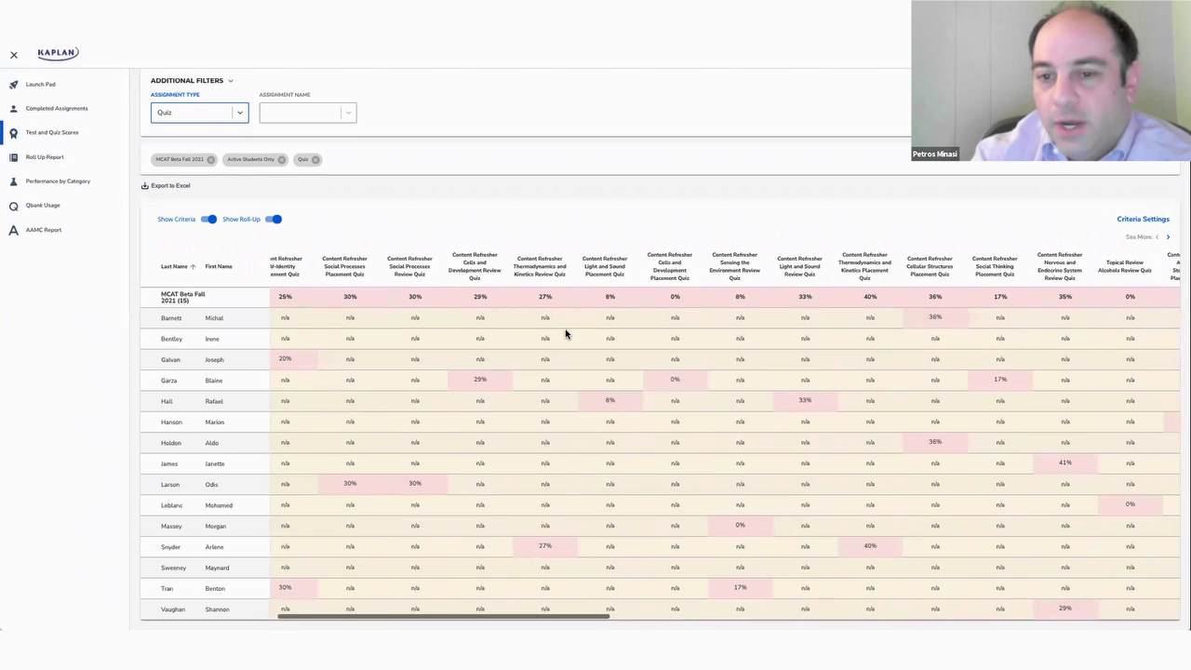
scroll(691, 308, right, 1)
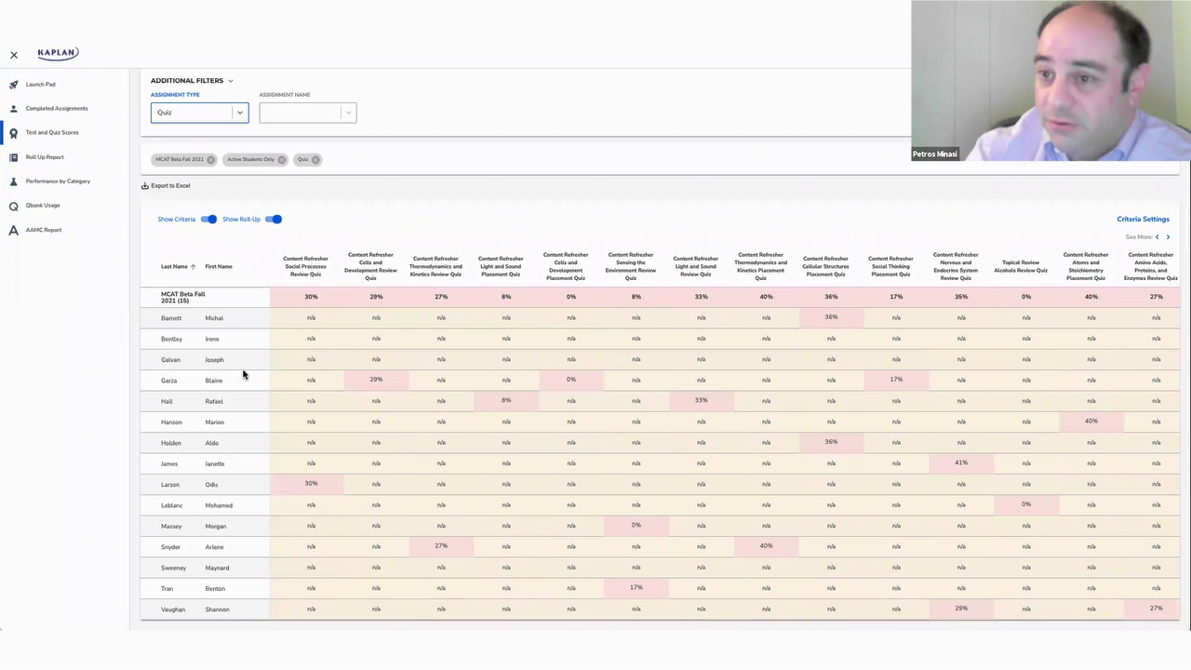
Switch the assignment type to Full Length Test and review every student's practice test scores
click(191, 118)
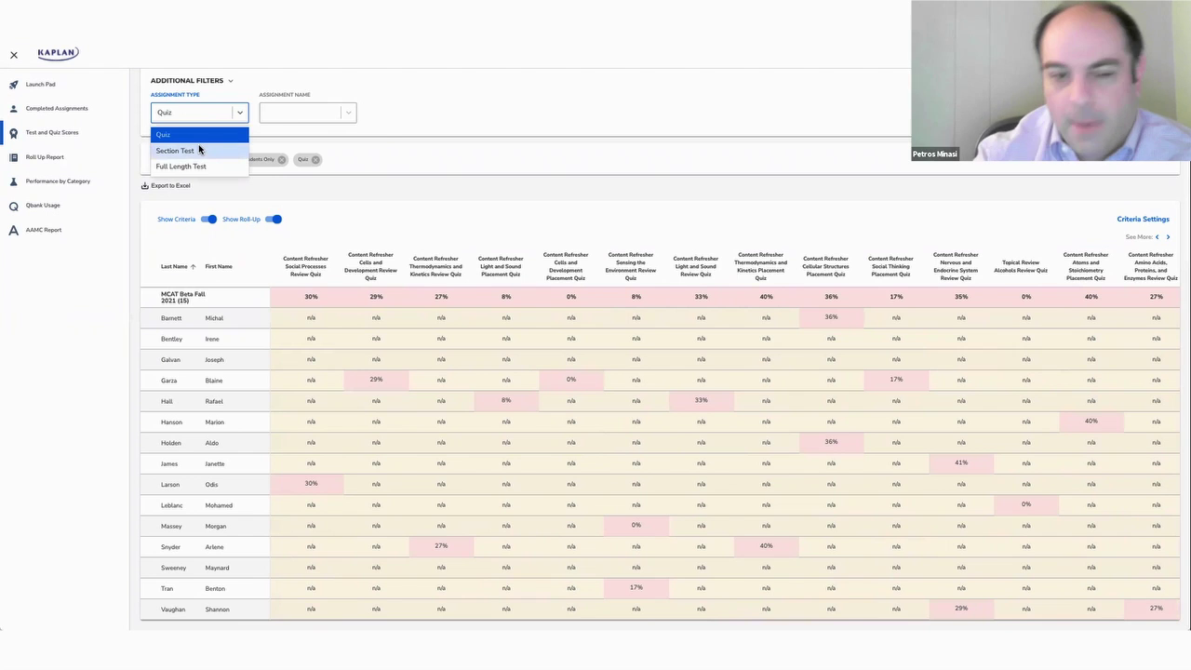
click(199, 163)
click(213, 299)
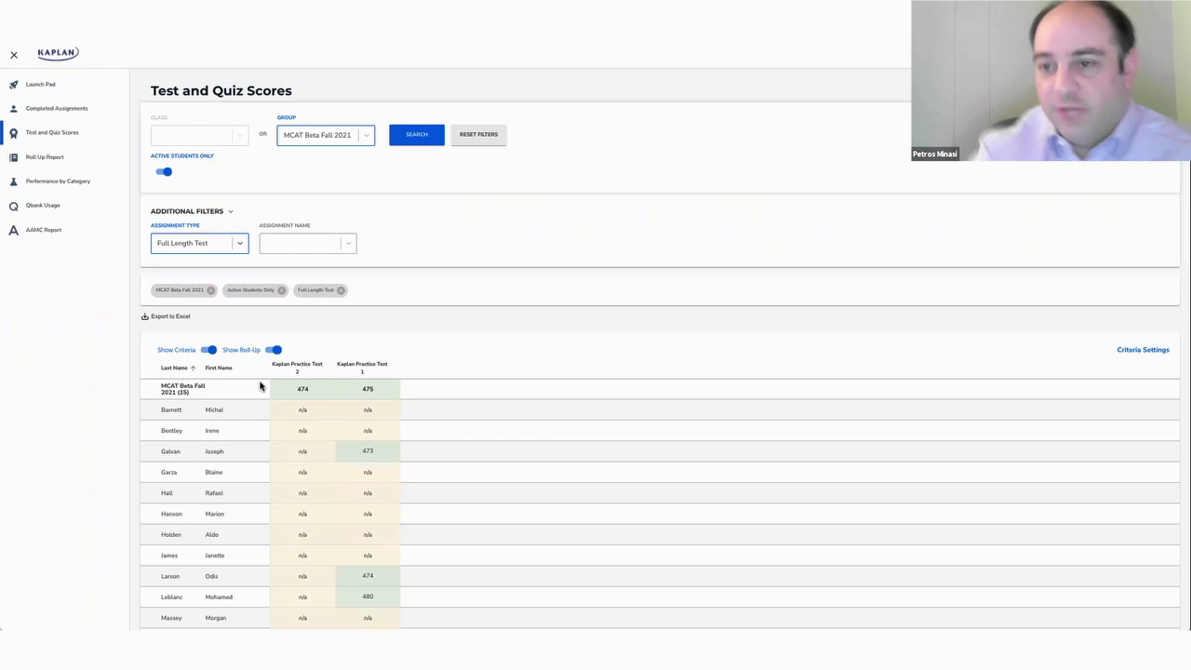
scroll(314, 493, down, 3)
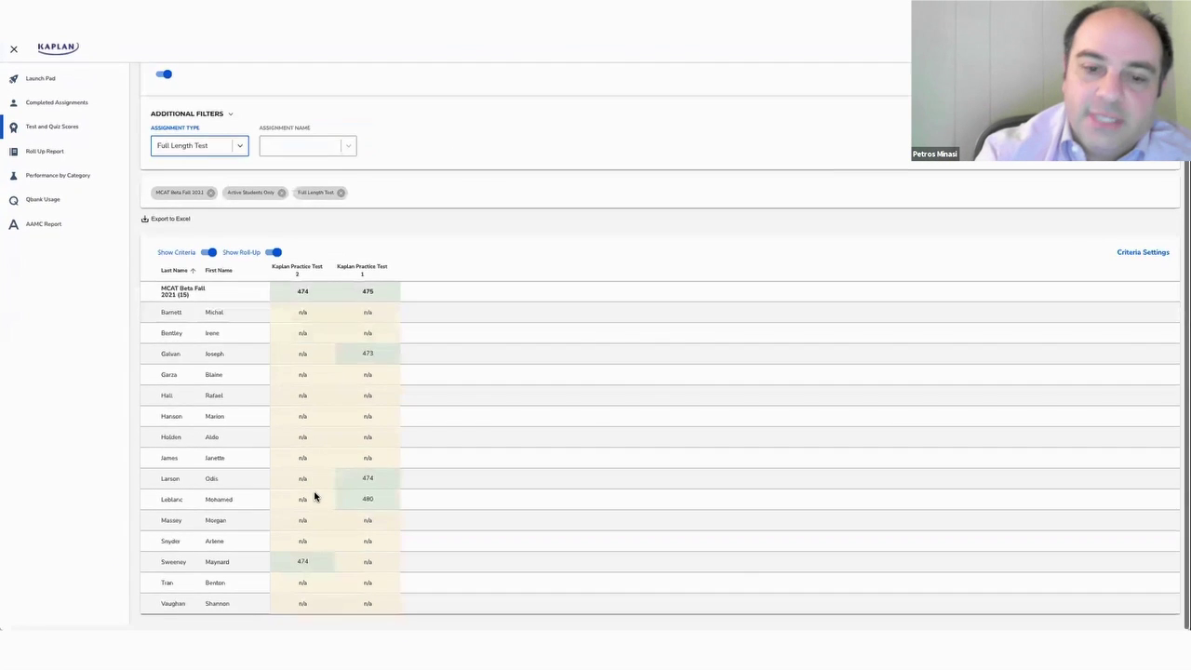
scroll(313, 496, down, 1)
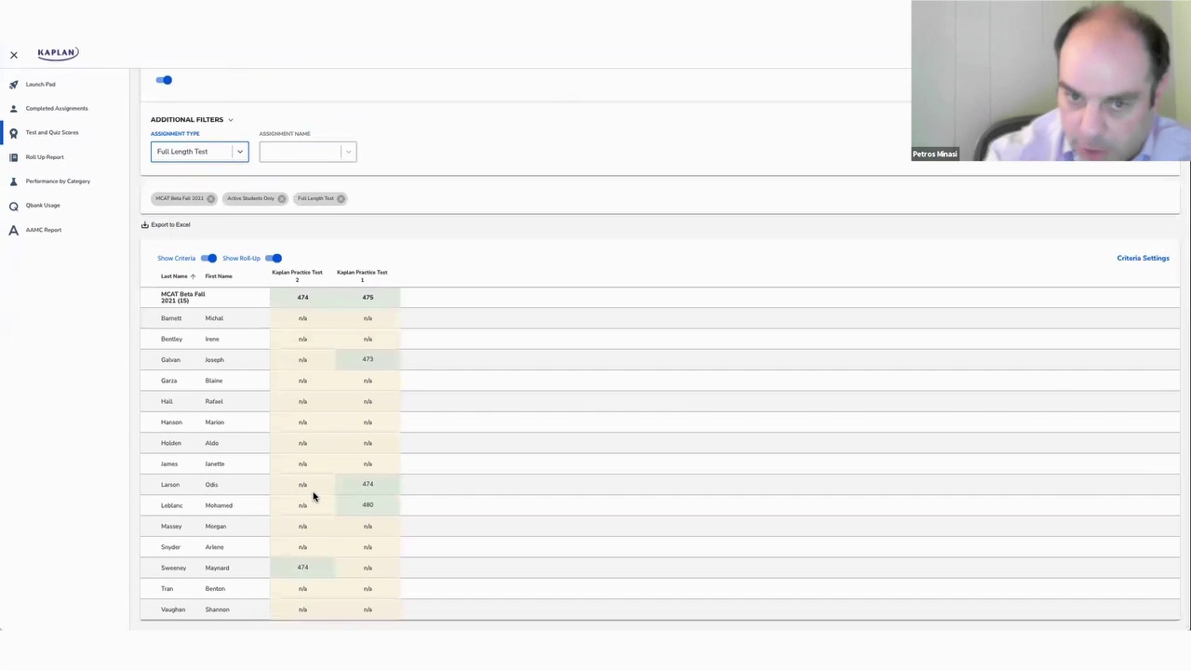
scroll(343, 494, left, 5)
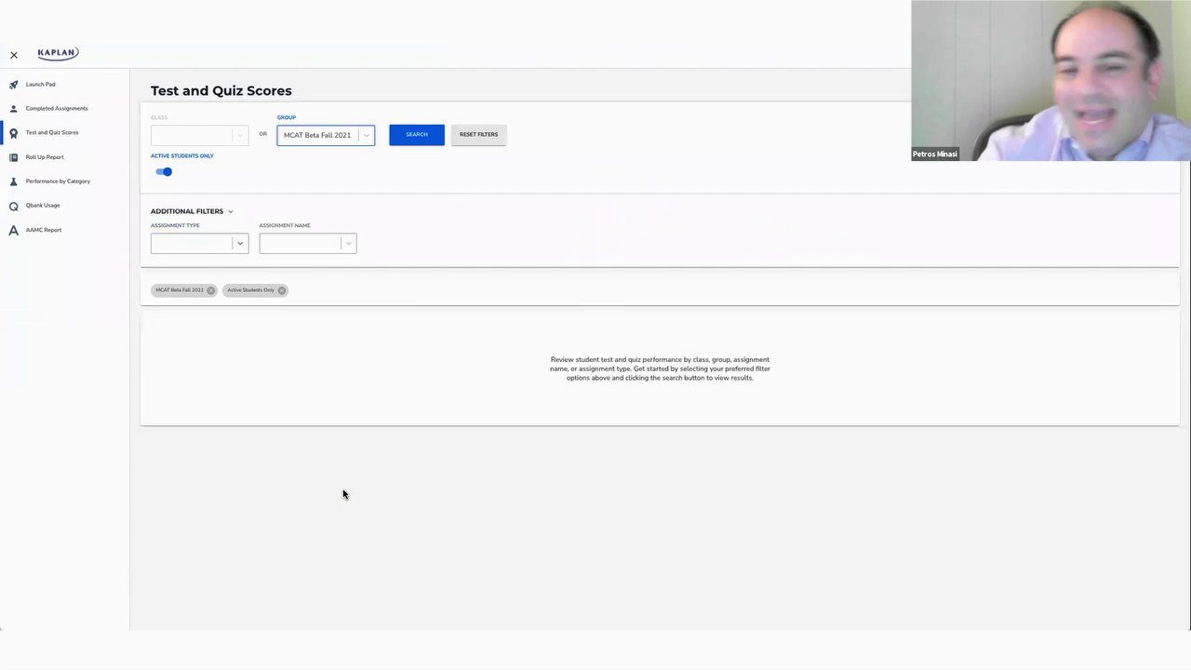
Filter the scores by the assignment type Quiz again and review the group's results through the last quiz column
click(207, 242)
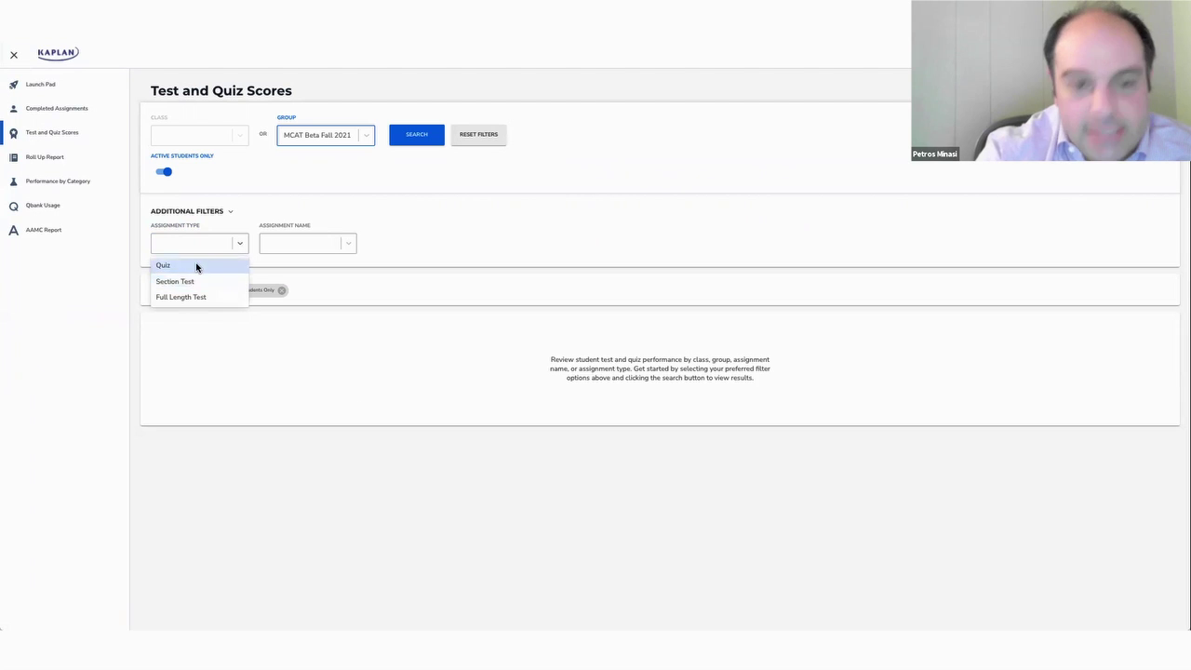
click(196, 265)
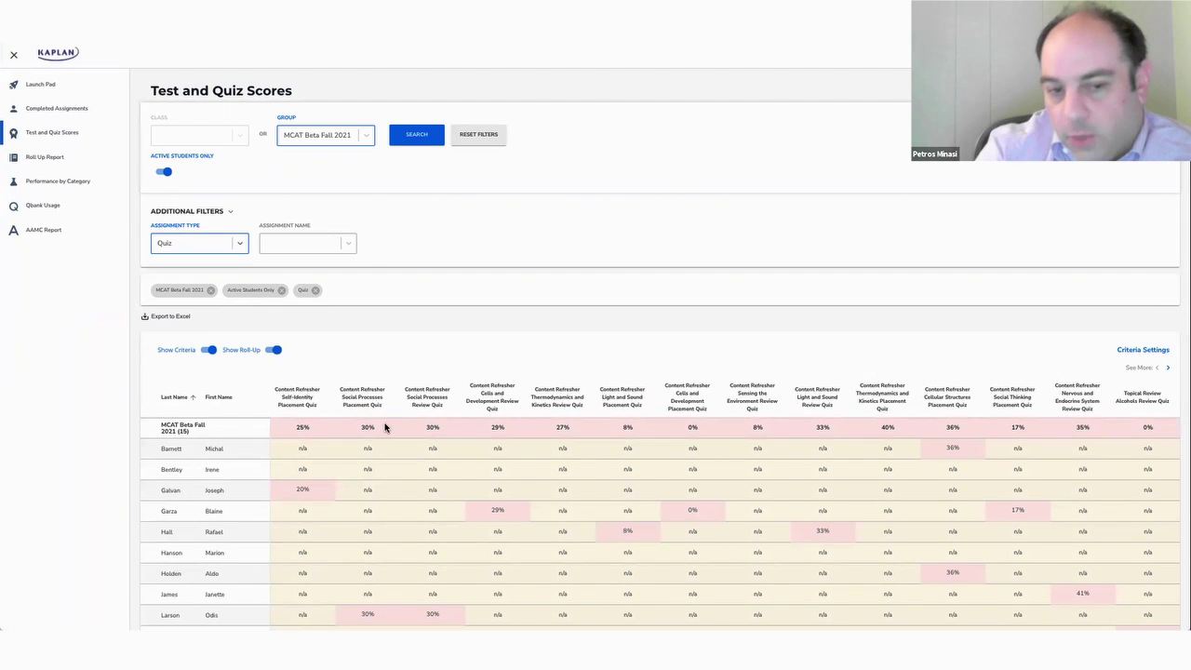
scroll(1082, 429, right, 5)
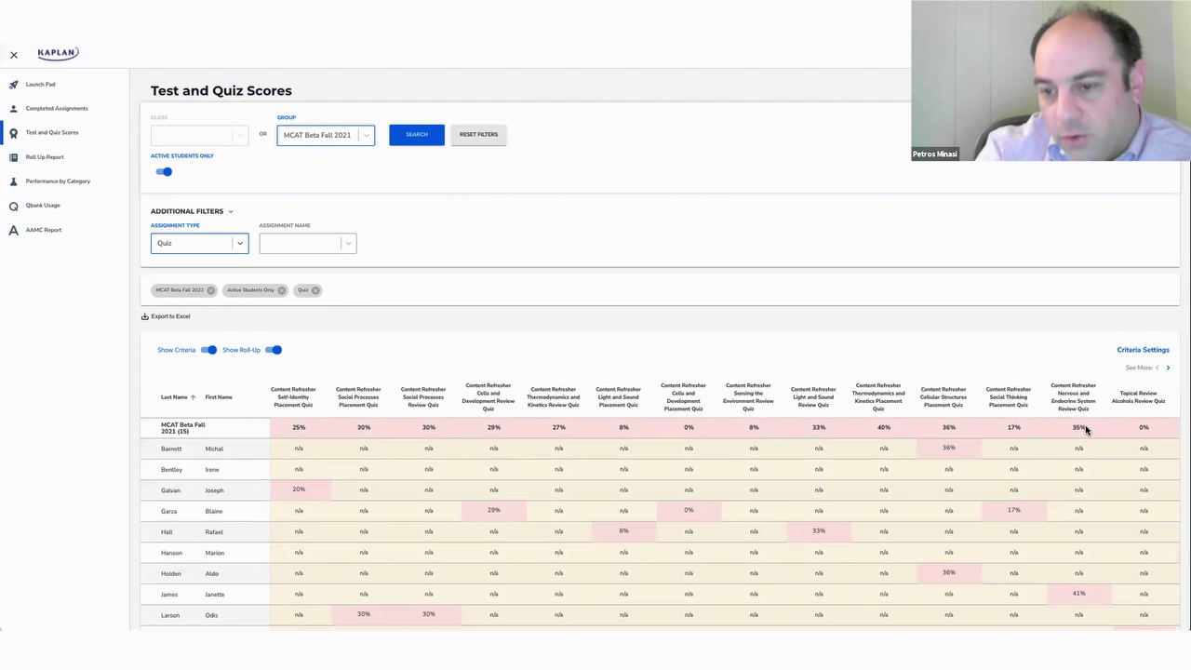
scroll(1021, 415, right, 12)
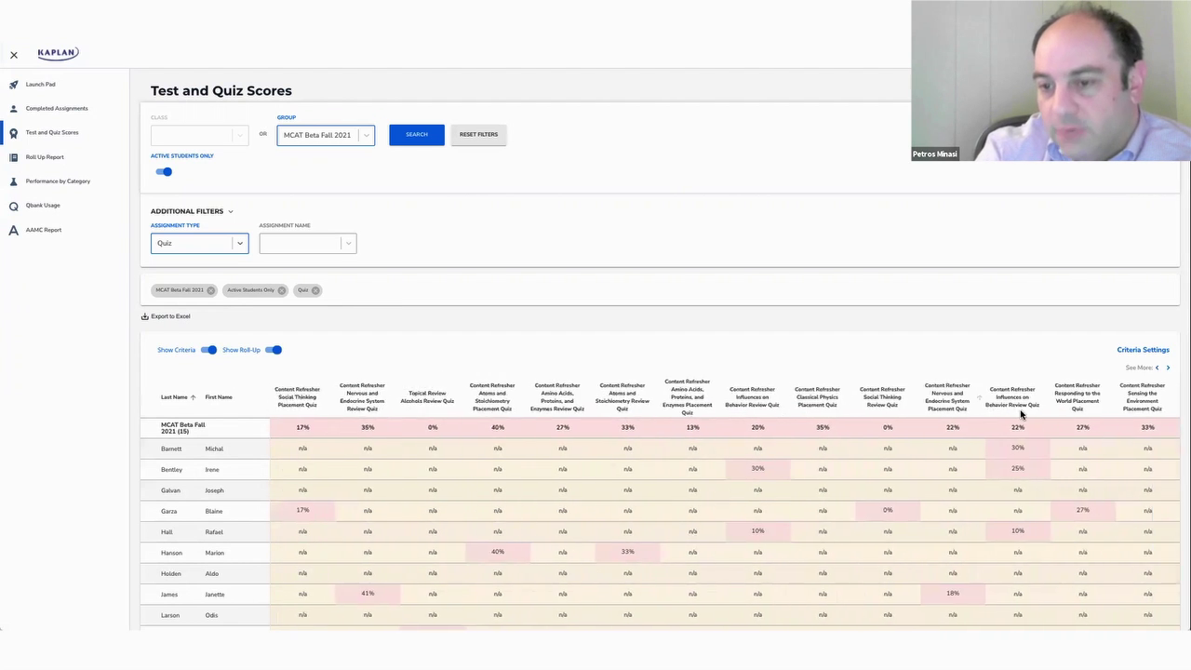
scroll(1021, 415, right, 5)
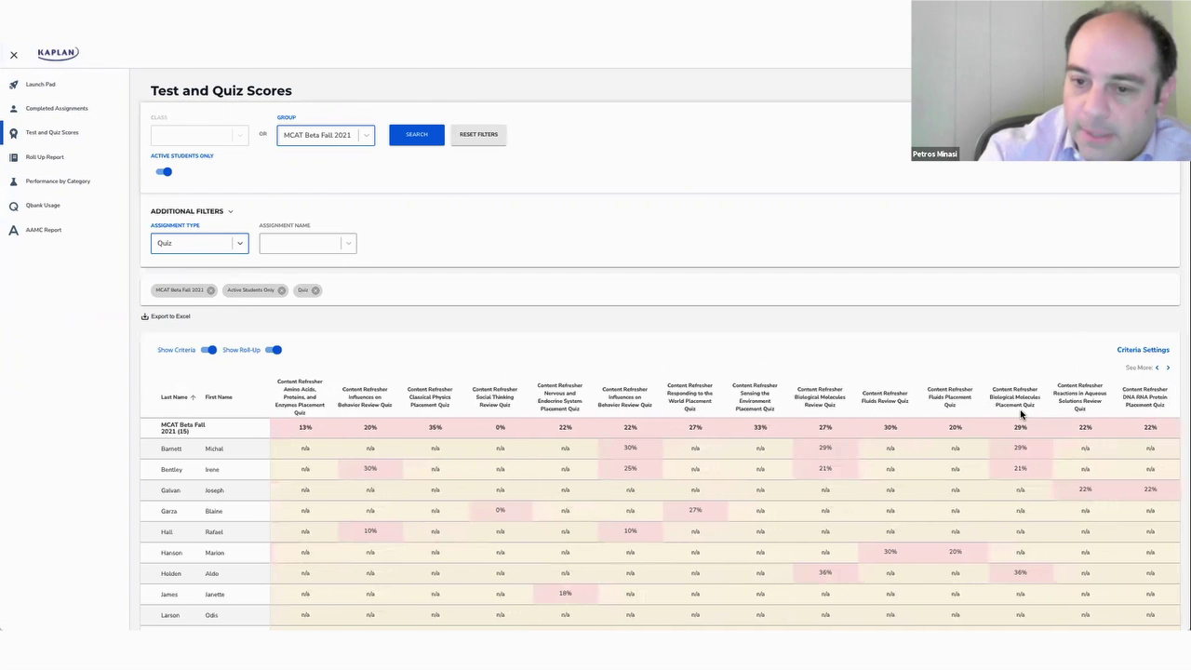
scroll(1021, 415, right, 2)
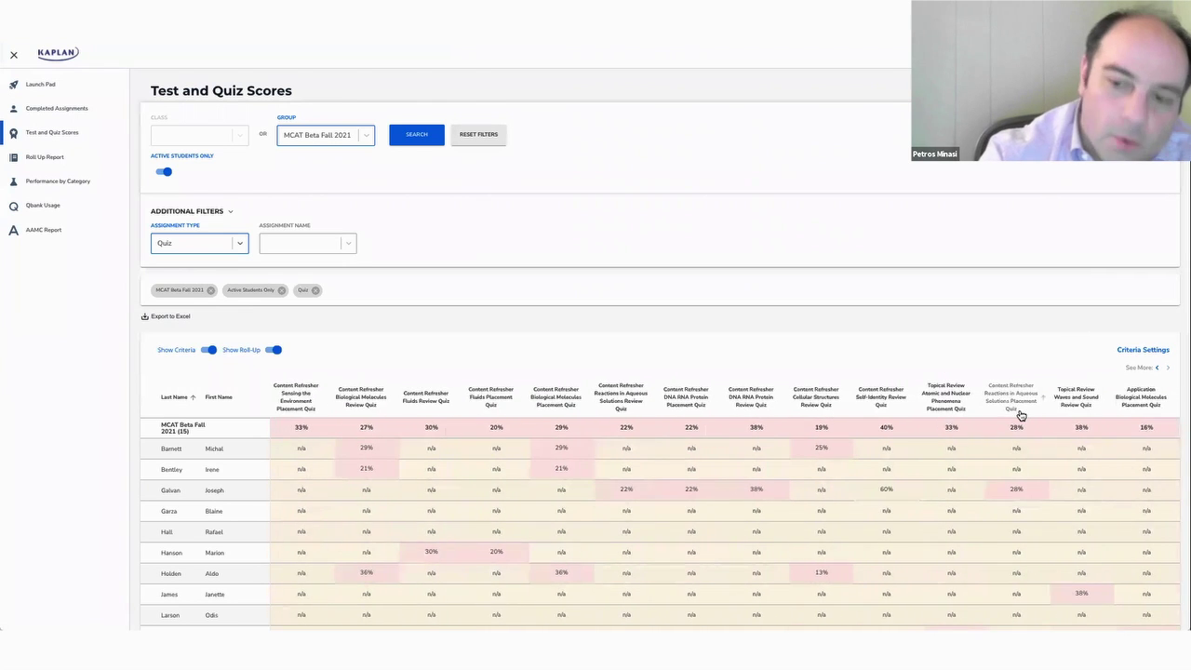
scroll(1021, 415, down, 2)
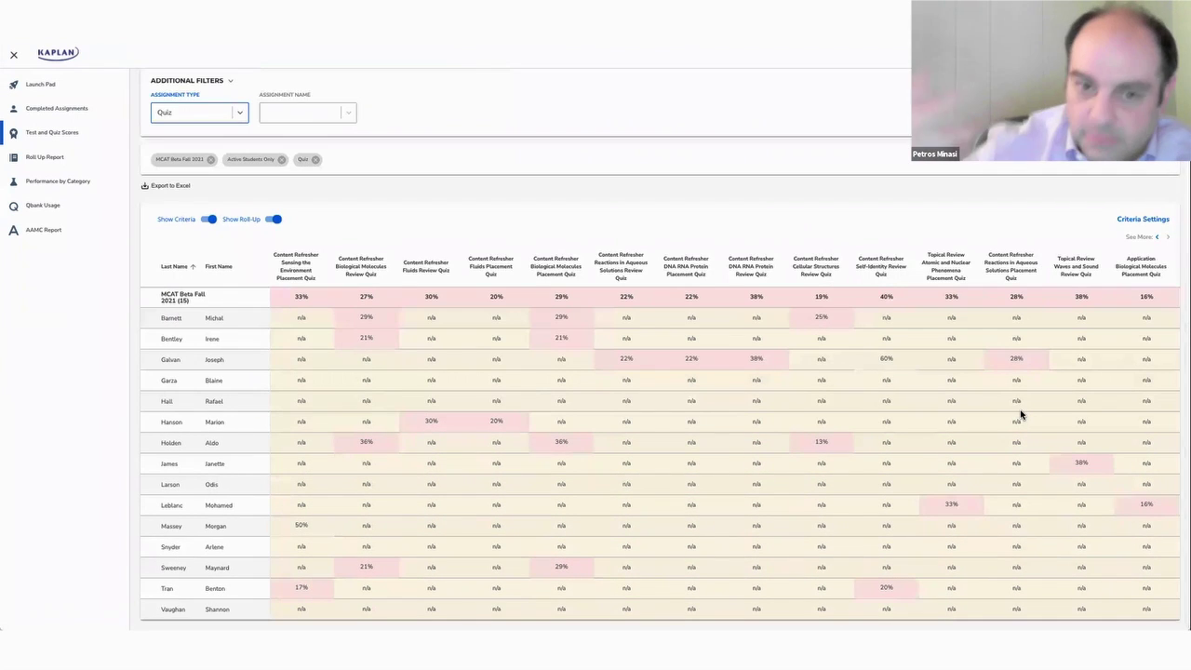